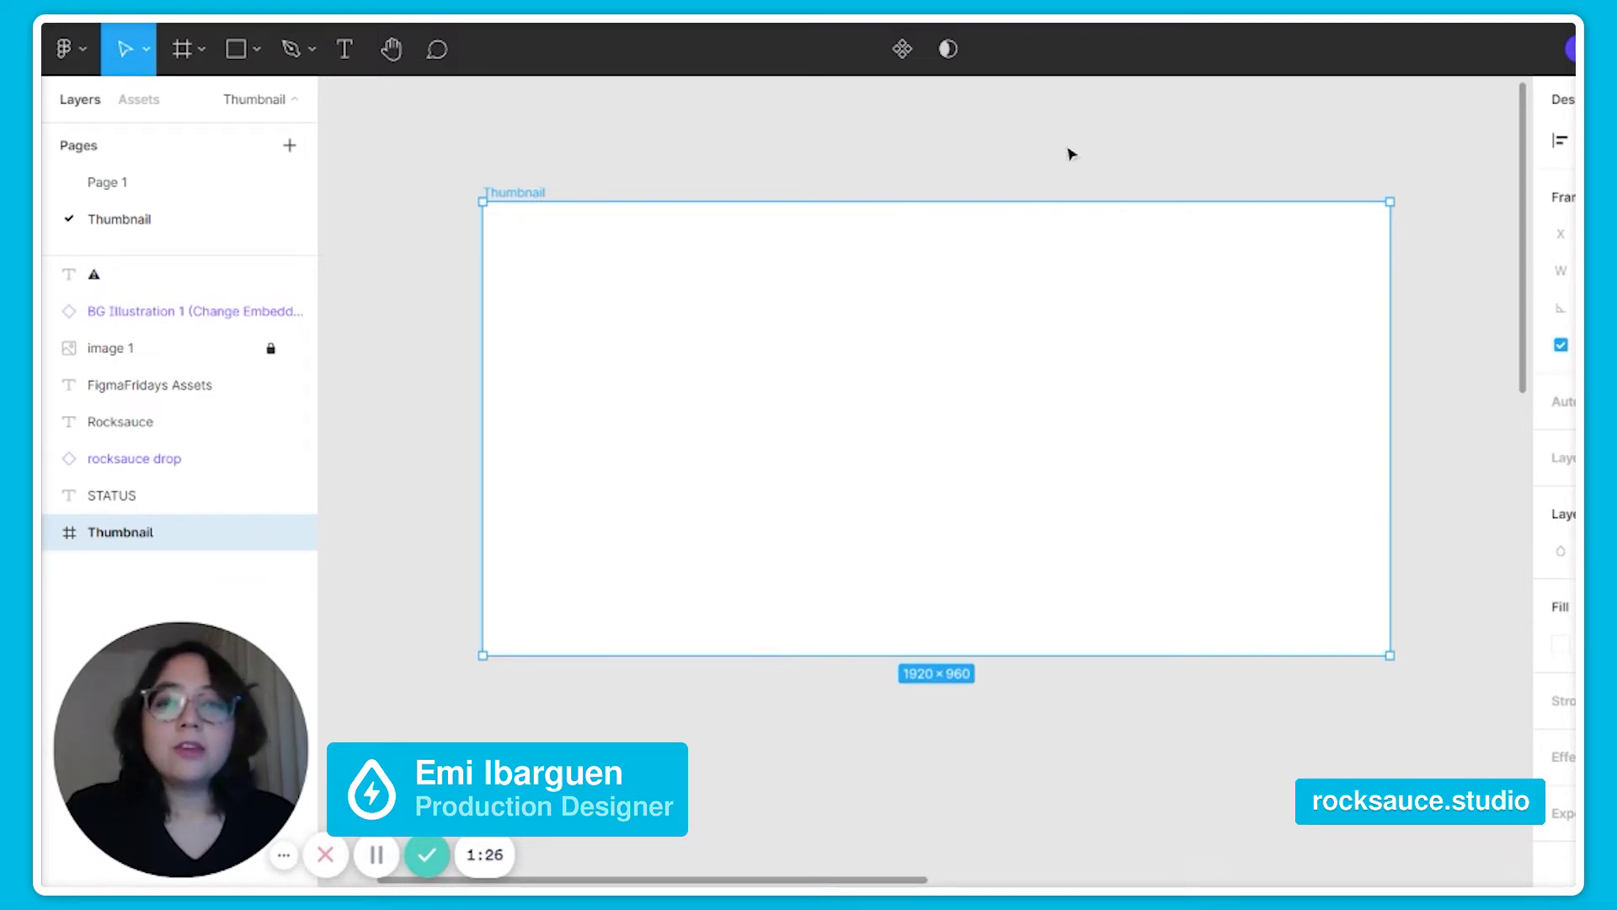
Step: Create a 1920 × 960 frame from the Plugin / file cover preset and align it with the top of the Thumbnail frame
{"action": "left_click", "coordinate": [202, 53]}
{"action": "left_click", "coordinate": [218, 111]}
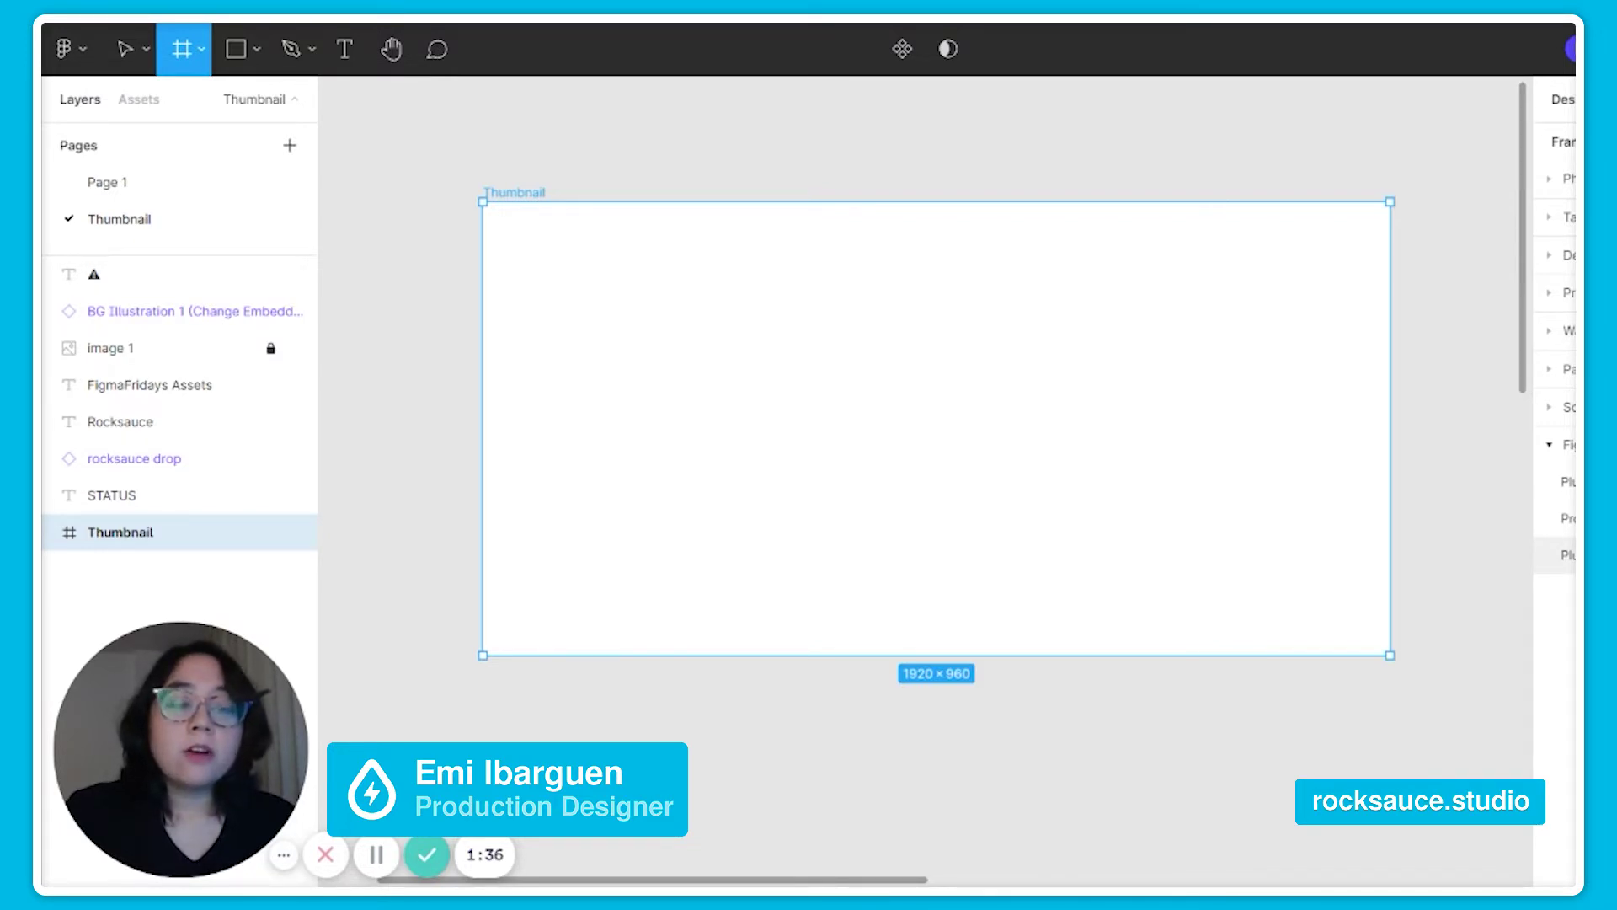
{"action": "left_click", "coordinate": [1562, 555]}
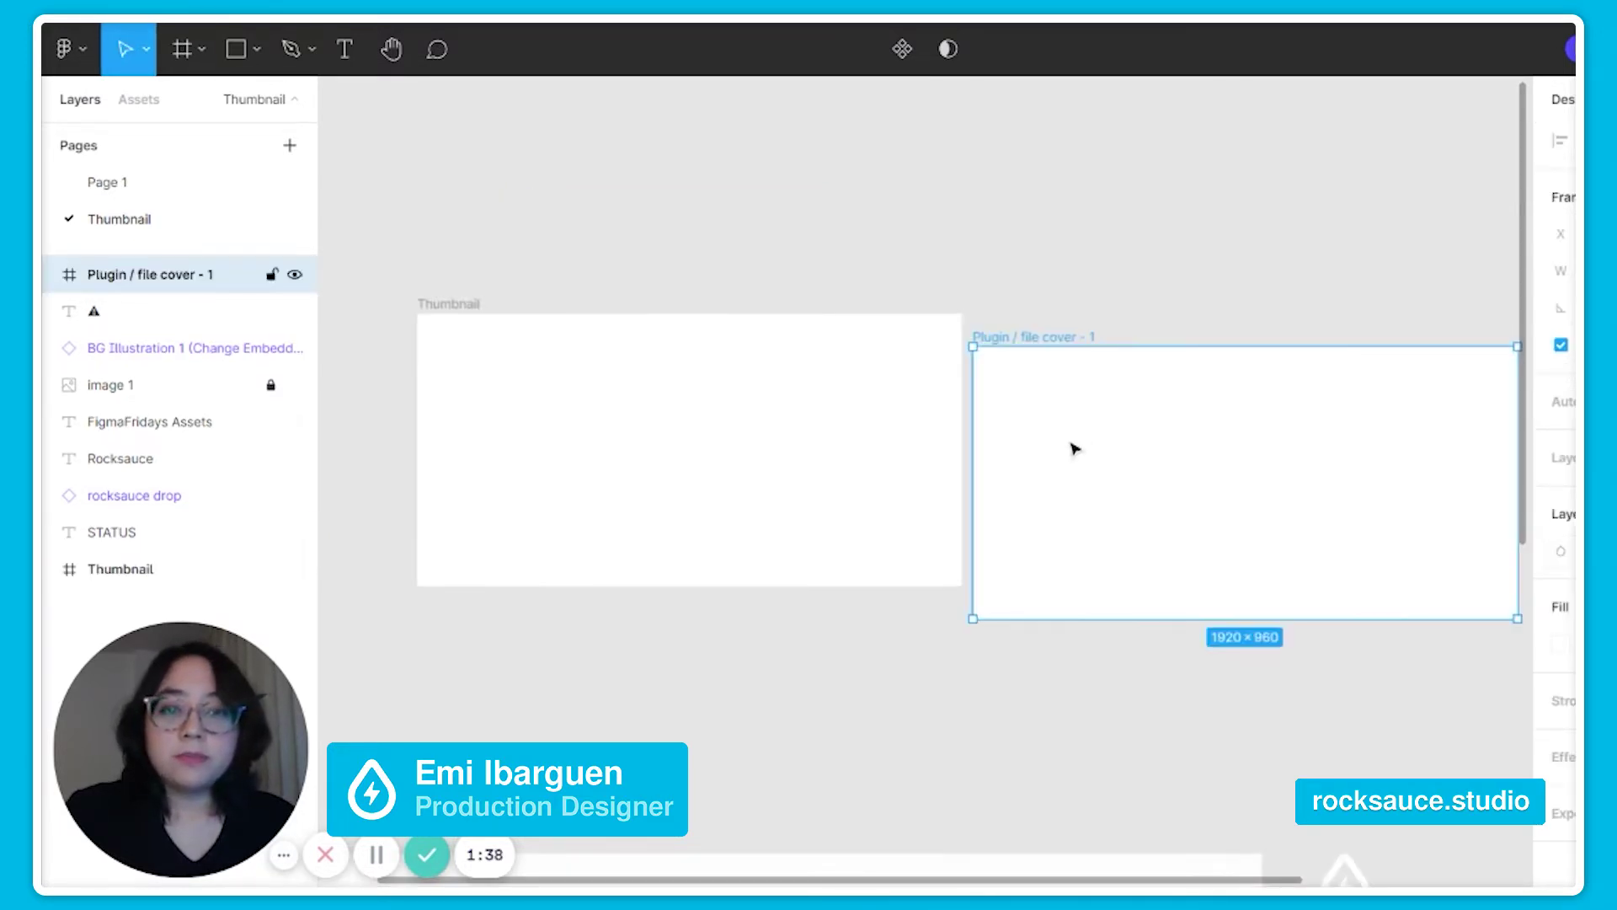
{"action": "left_click_drag", "start_coordinate": [1074, 449], "coordinate": [1072, 413]}
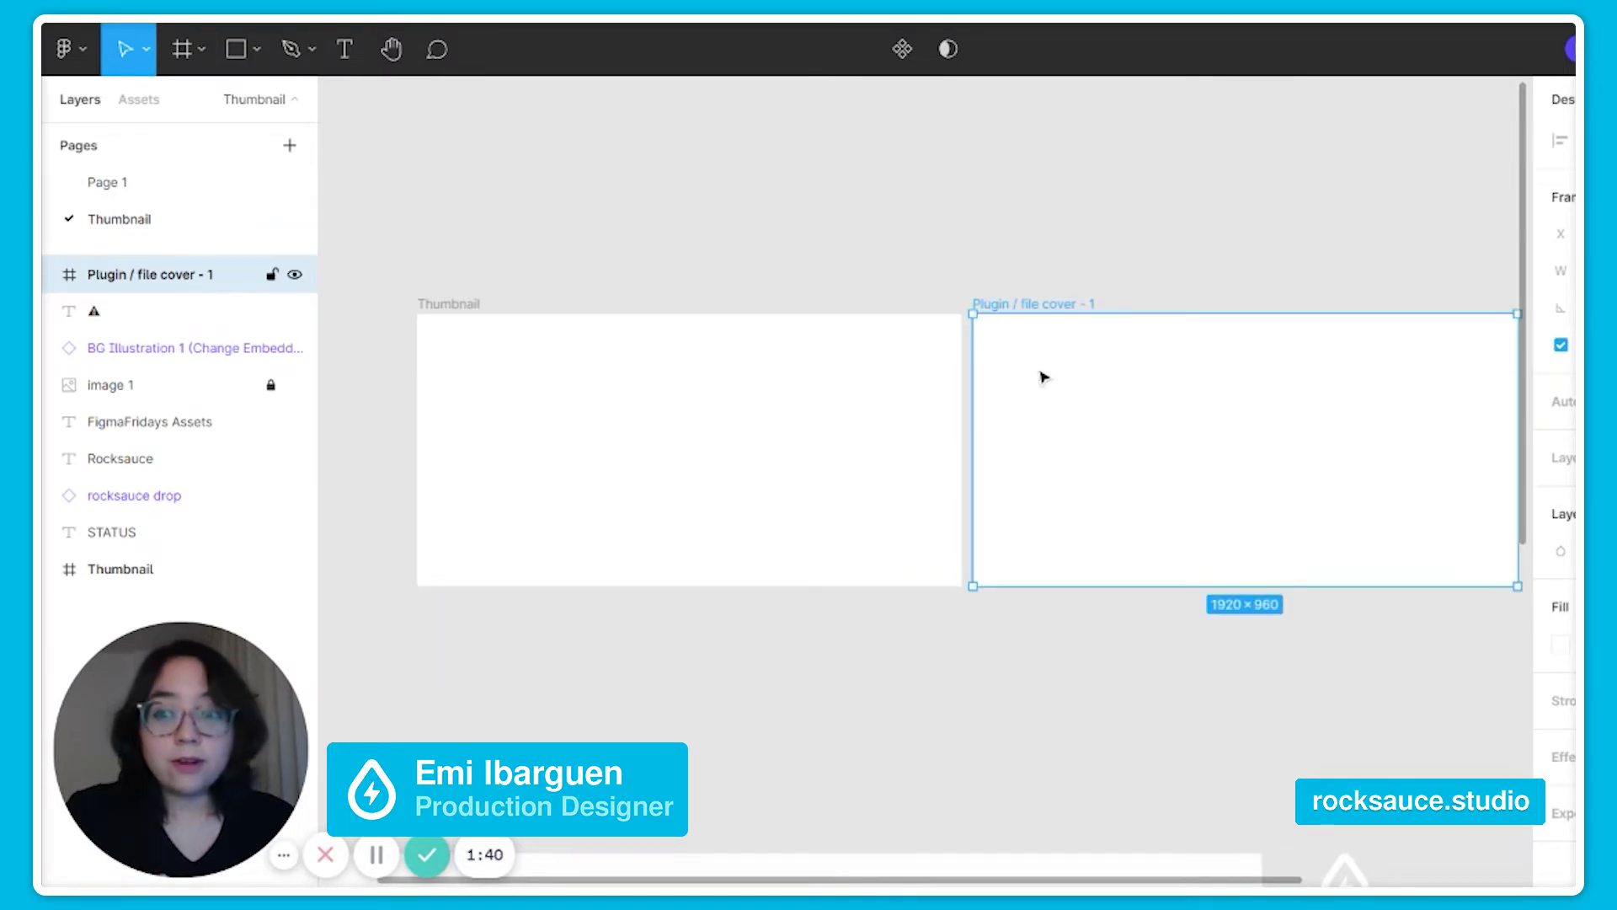
Step: Make the hidden Safe area layer inside the Thumbnail frame visible, select it and view the recommended-dimensions diagram
{"action": "left_click", "coordinate": [456, 305]}
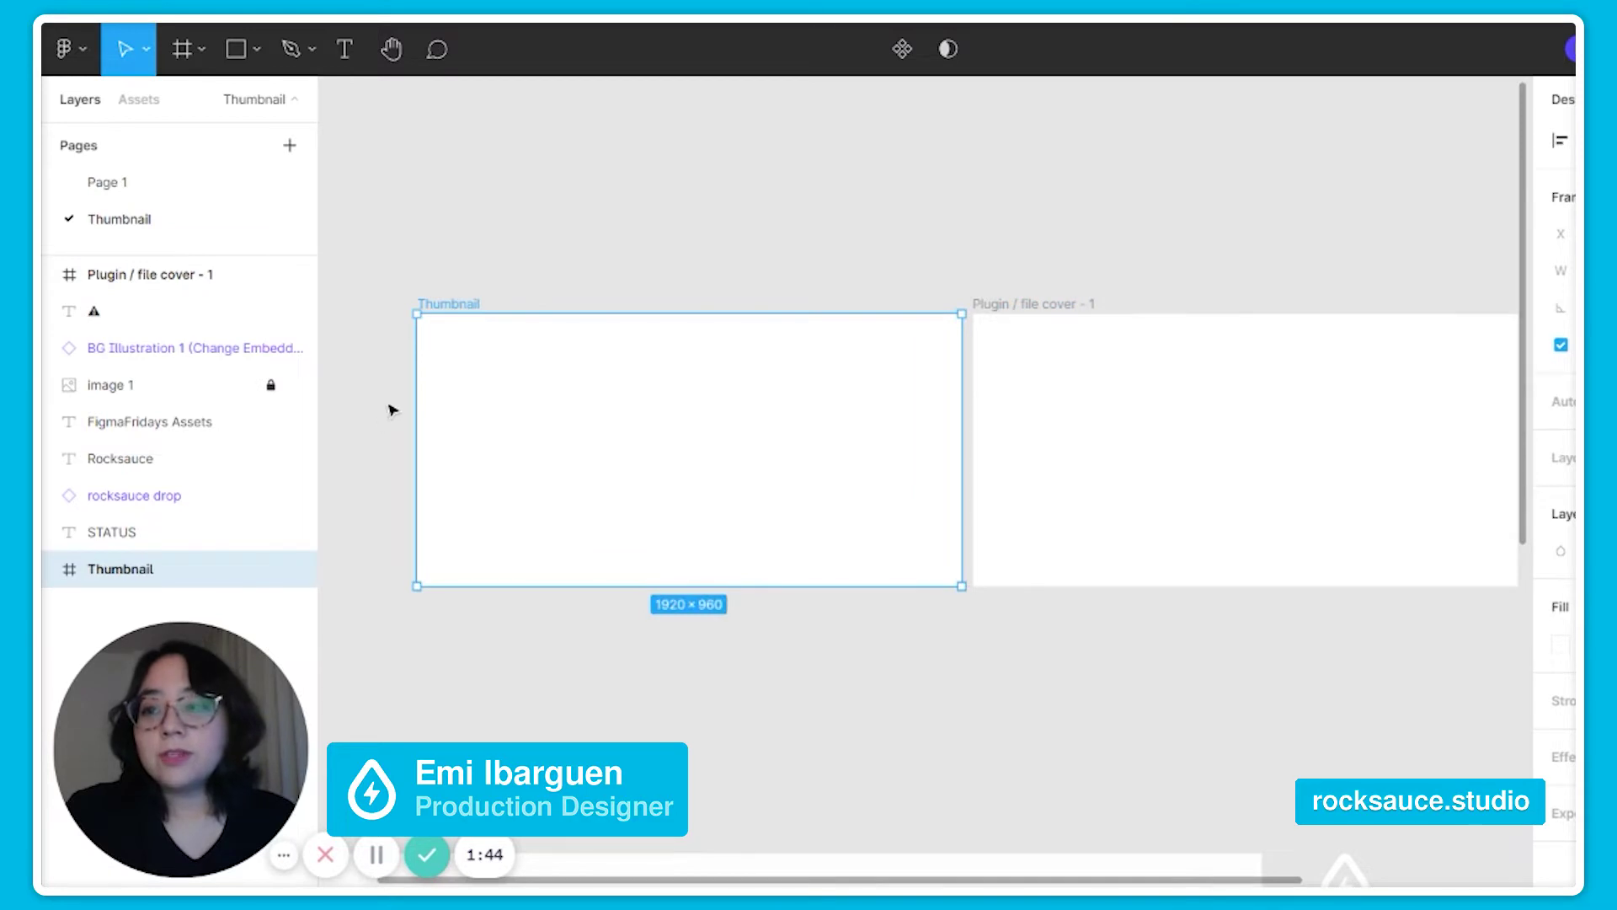
{"action": "left_click", "coordinate": [51, 569]}
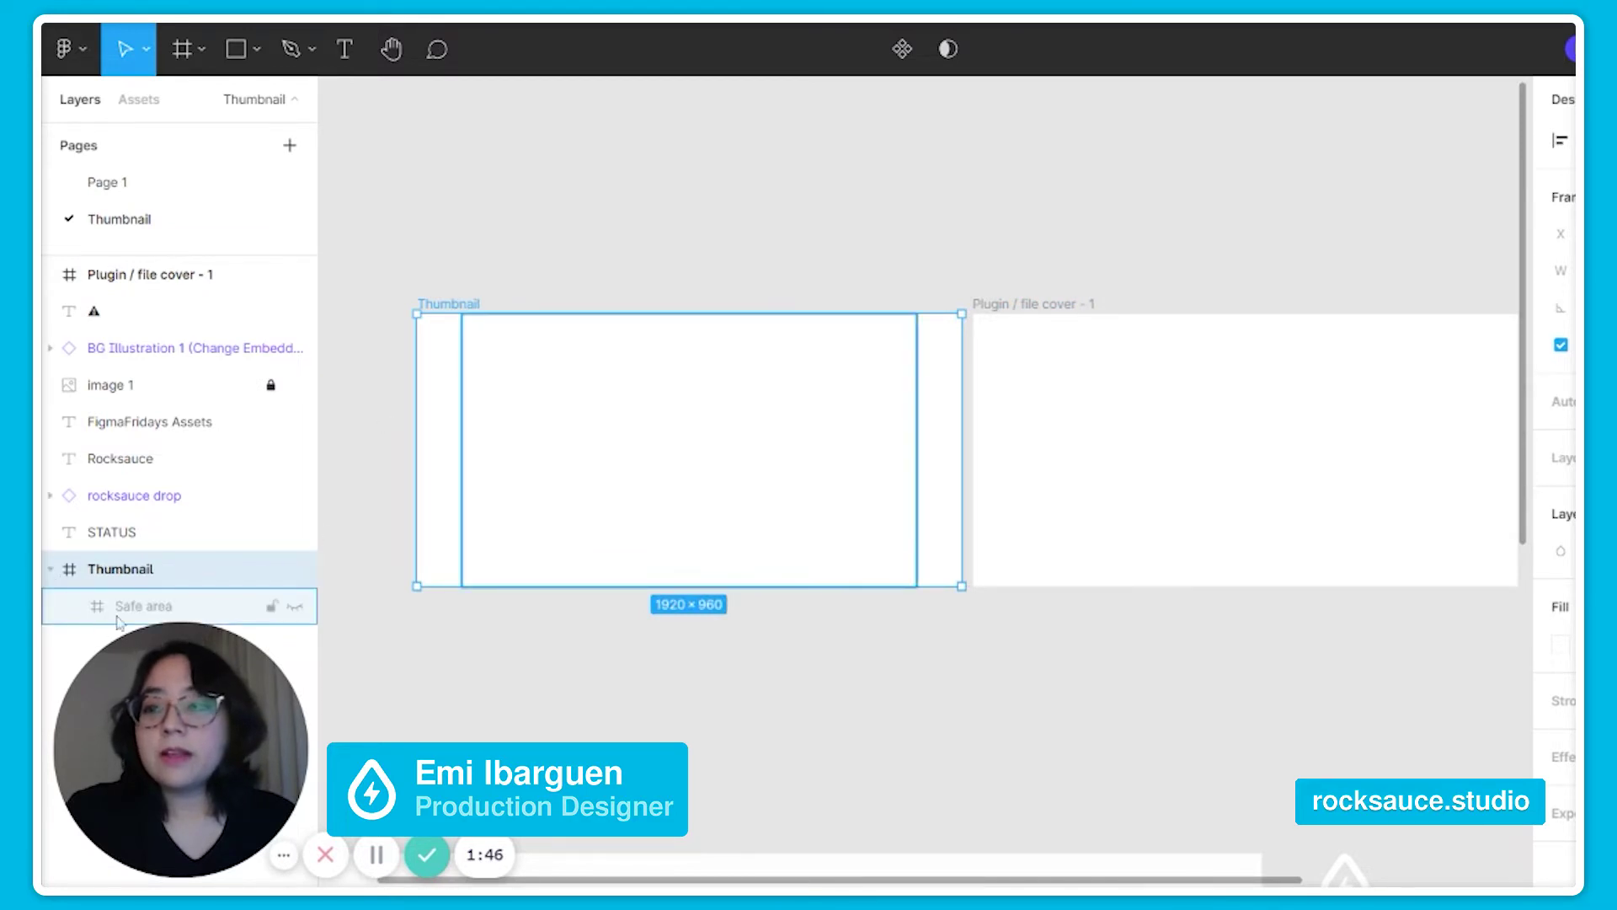
{"action": "left_click", "coordinate": [296, 607]}
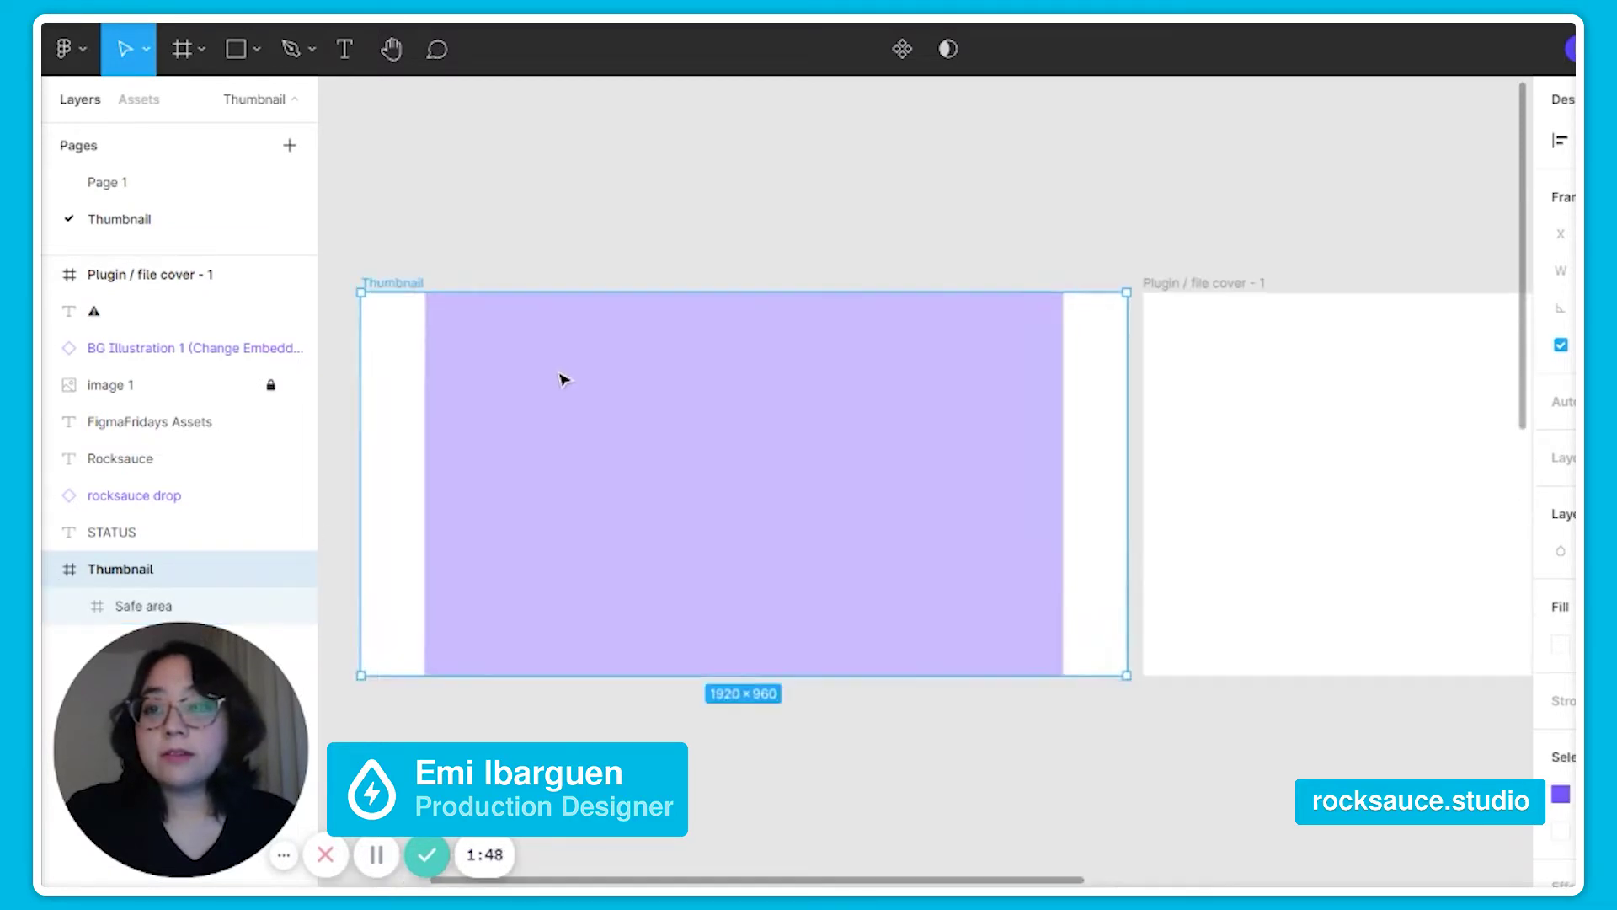
{"action": "left_click", "coordinate": [561, 376]}
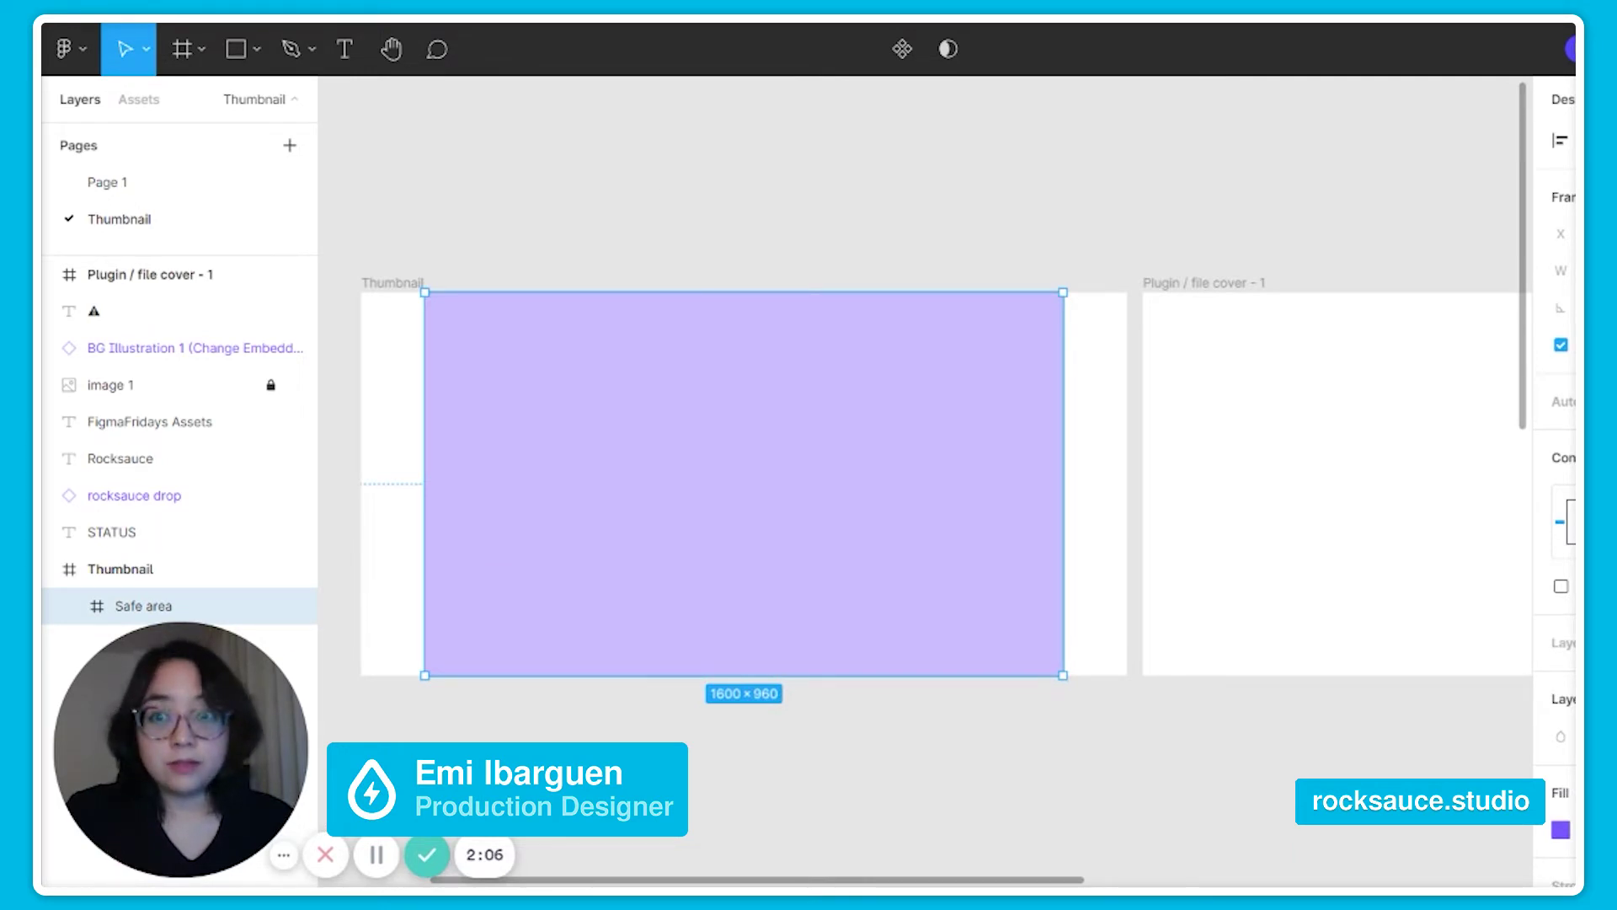
{"action": "scroll", "coordinate": [660, 390], "scroll_direction": "down", "scroll_amount": 2}
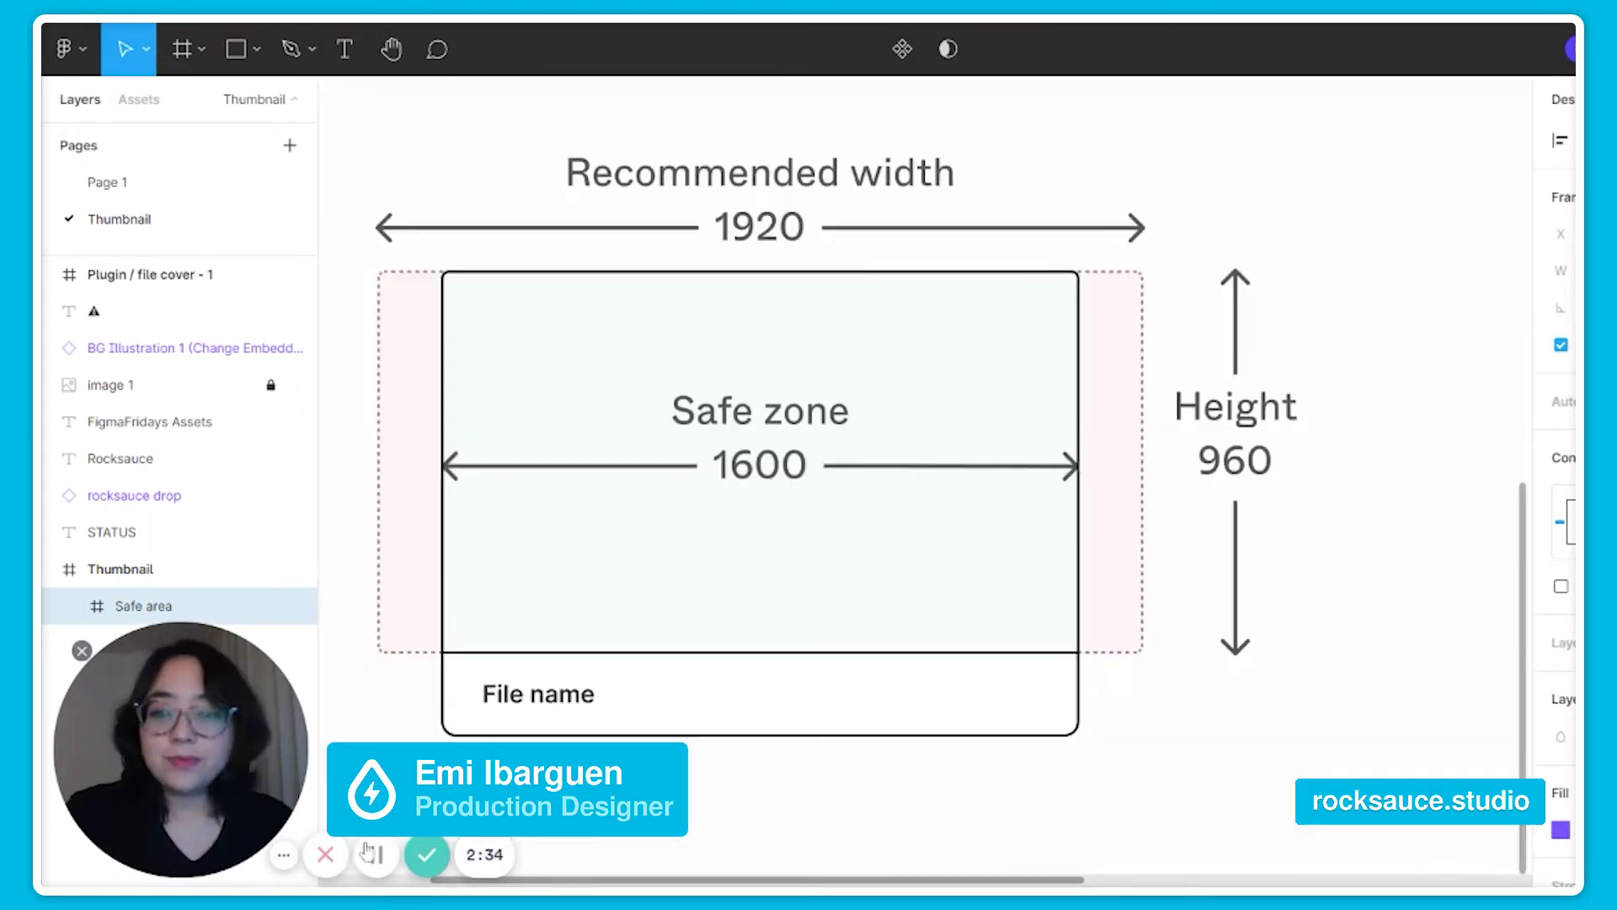
{"action": "left_click", "coordinate": [376, 854]}
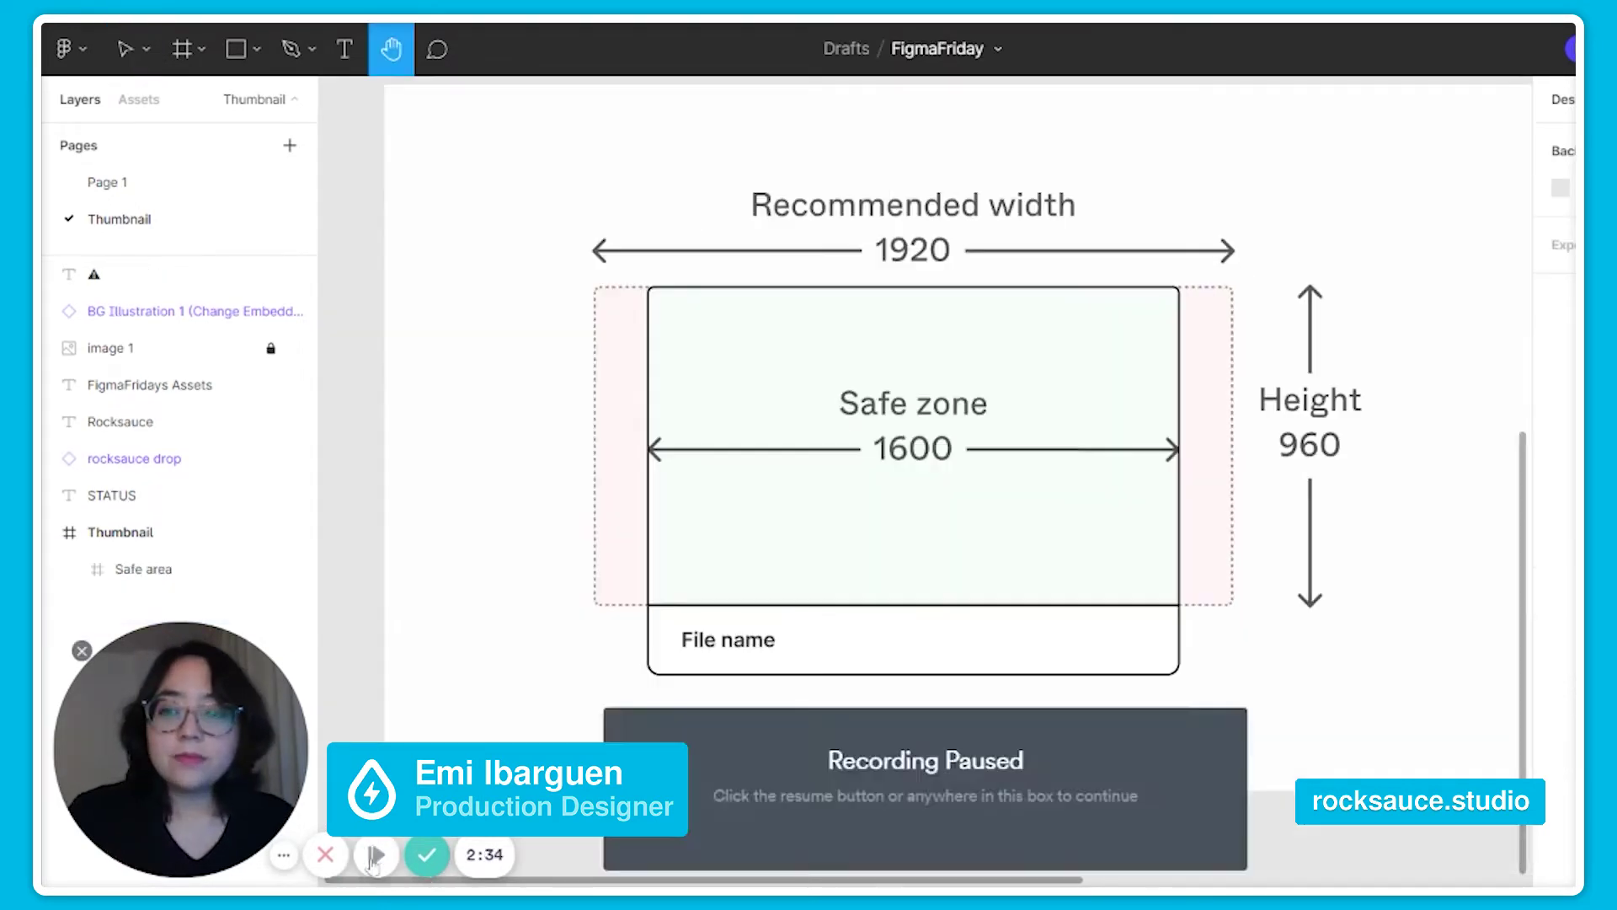
{"action": "left_click", "coordinate": [377, 855]}
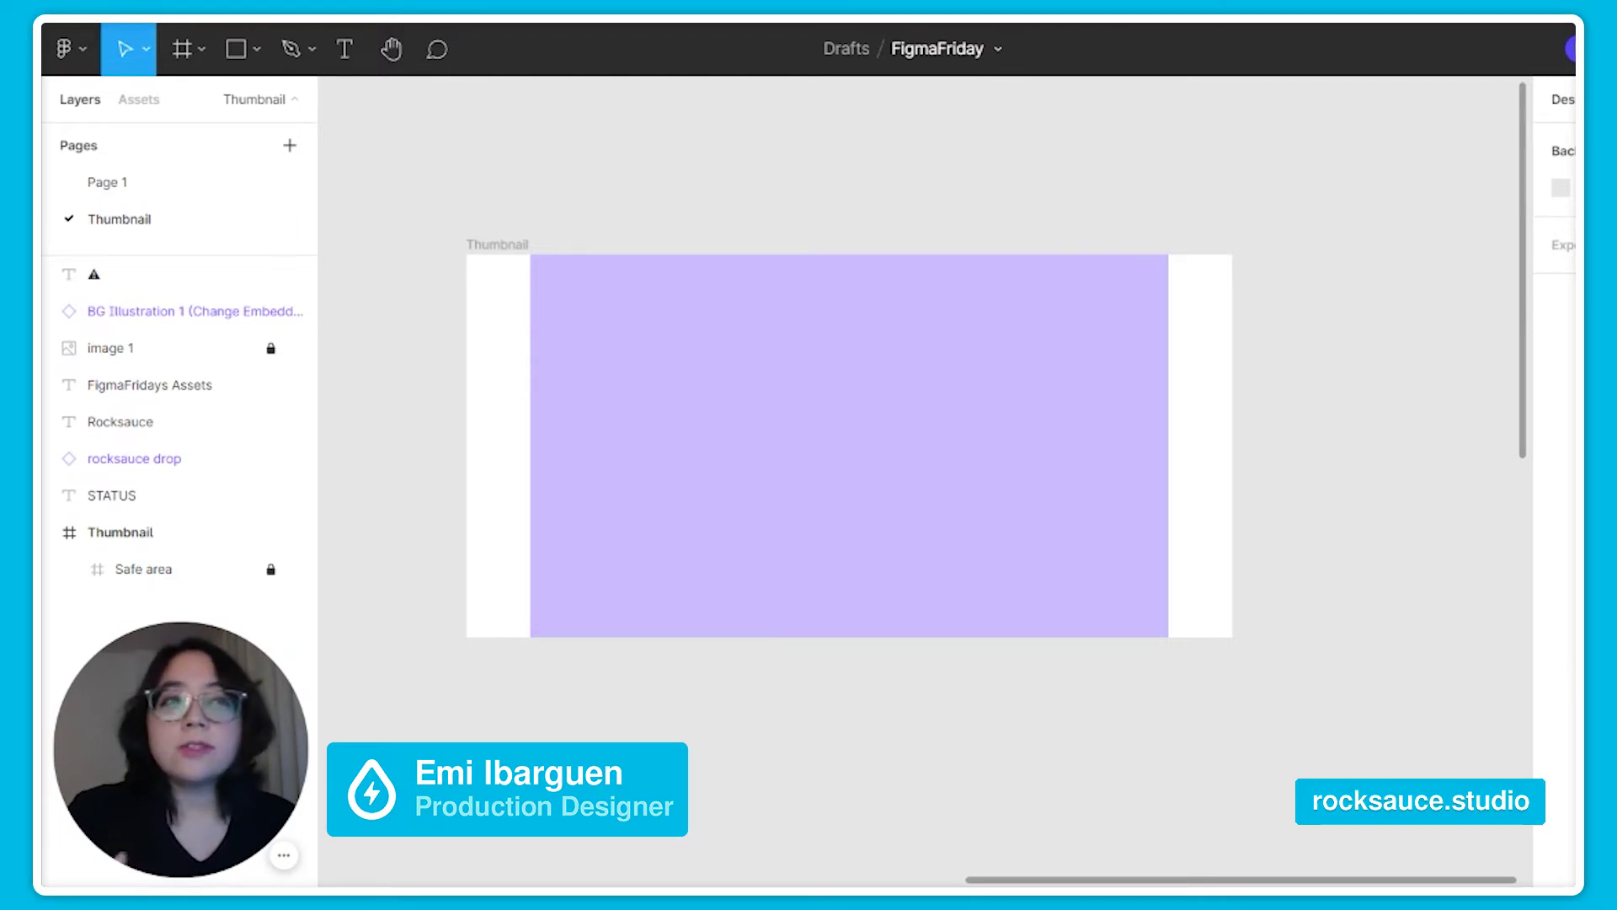
Step: Move the rocksauce drop logo into the upper-left part of the Thumbnail frame's safe area and place the Rocksauce text beneath it
{"action": "scroll", "coordinate": [661, 595], "scroll_direction": "down", "scroll_amount": 1}
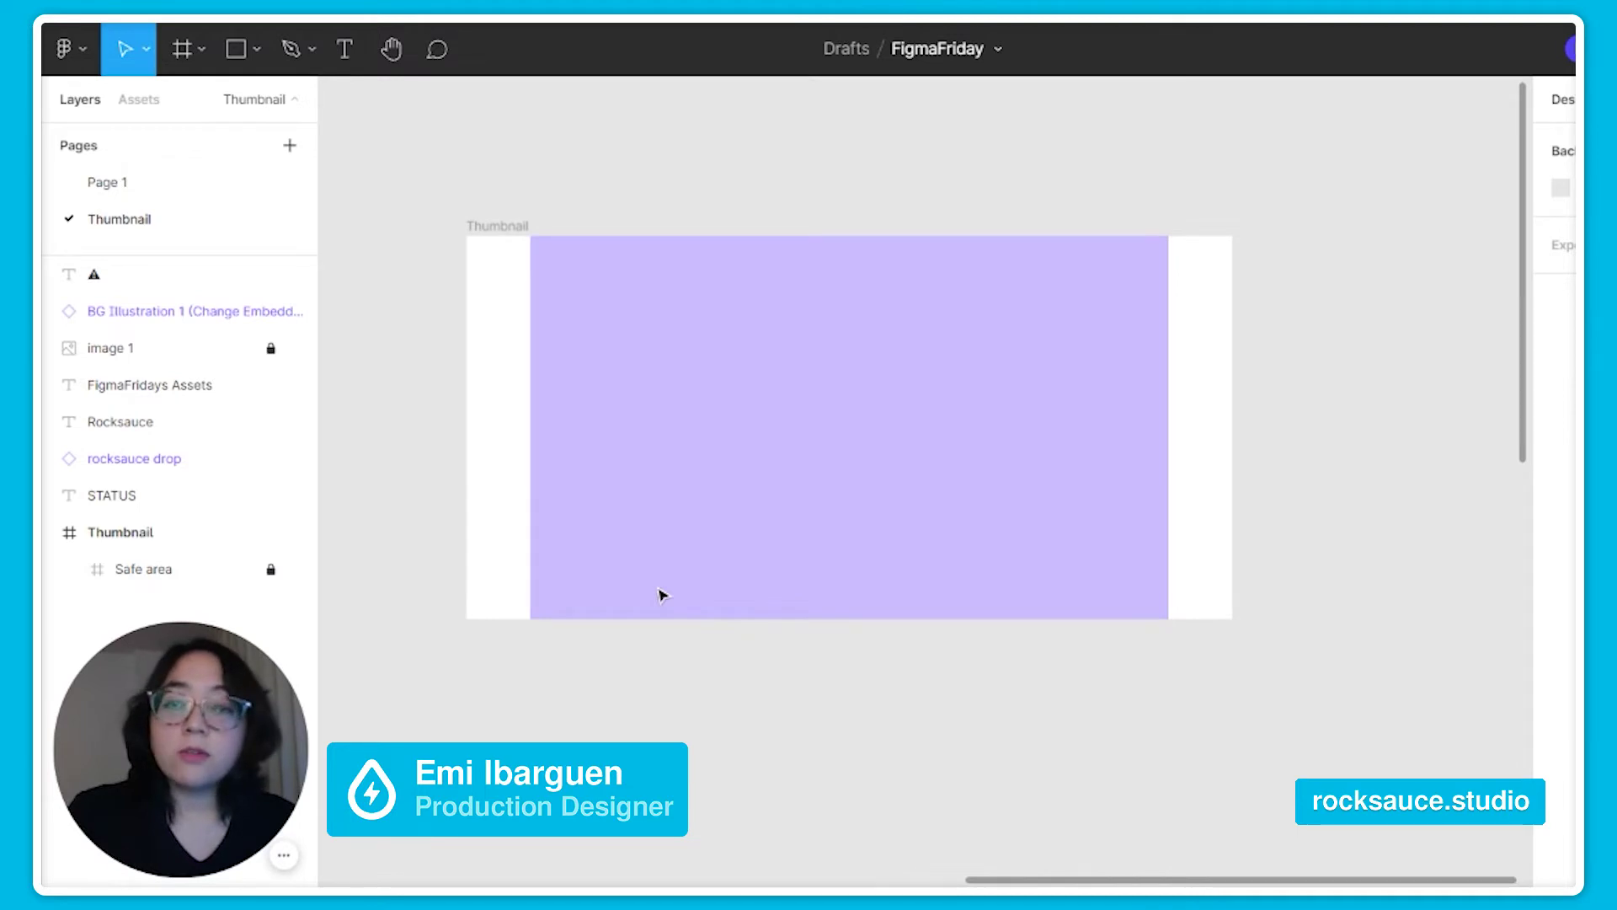
{"action": "scroll", "coordinate": [662, 595], "scroll_direction": "down", "scroll_amount": 5}
{"action": "left_click_drag", "start_coordinate": [484, 855], "coordinate": [637, 269]}
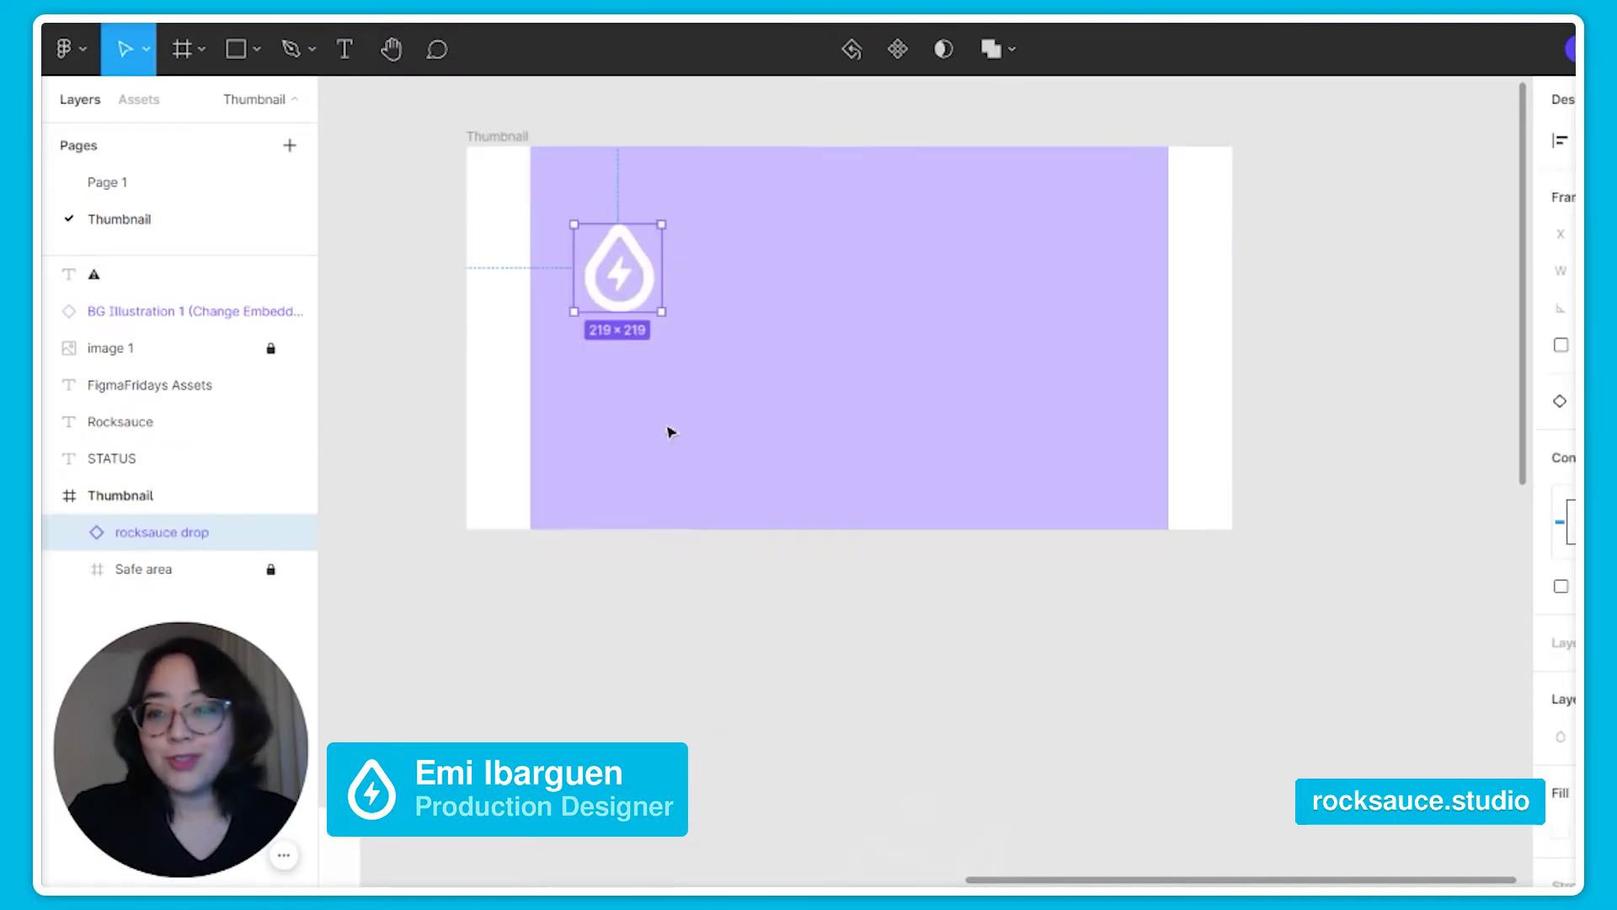
{"action": "scroll", "coordinate": [615, 736], "scroll_direction": "down", "scroll_amount": 3}
{"action": "left_click_drag", "start_coordinate": [509, 874], "coordinate": [650, 313]}
{"action": "left_click", "coordinate": [837, 575]}
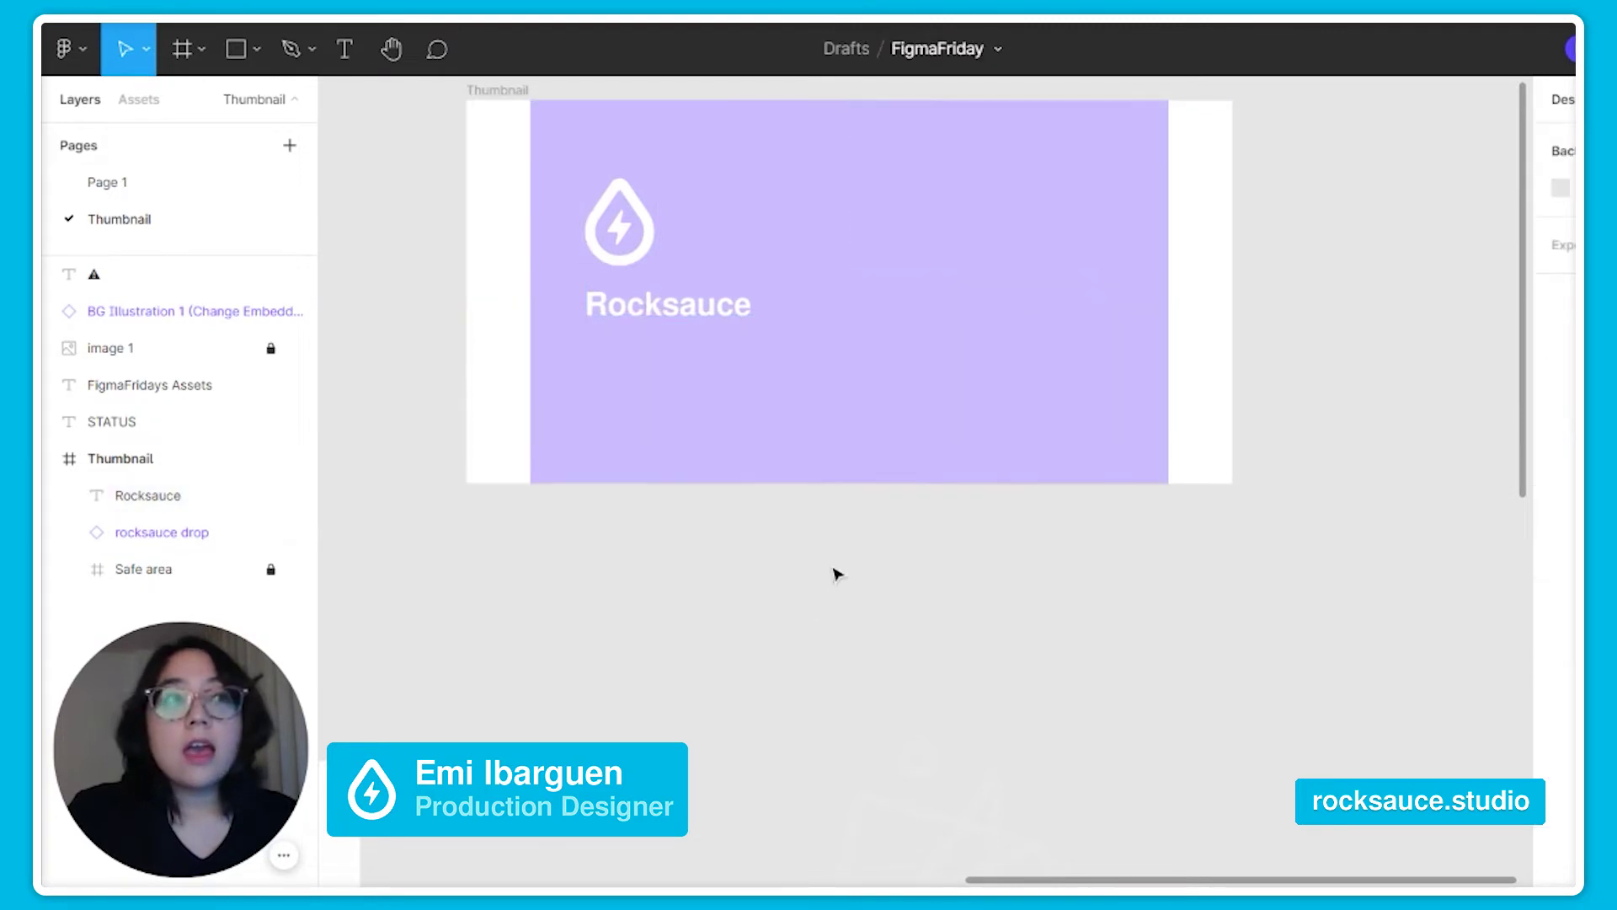
Step: Place the FigmaFridays Assets title in the Thumbnail frame, directly below the Rocksauce text
{"action": "scroll", "coordinate": [836, 575], "scroll_direction": "down", "scroll_amount": 5}
{"action": "left_click_drag", "start_coordinate": [749, 843], "coordinate": [837, 281]}
{"action": "scroll", "coordinate": [870, 415], "scroll_direction": "up", "scroll_amount": 10}
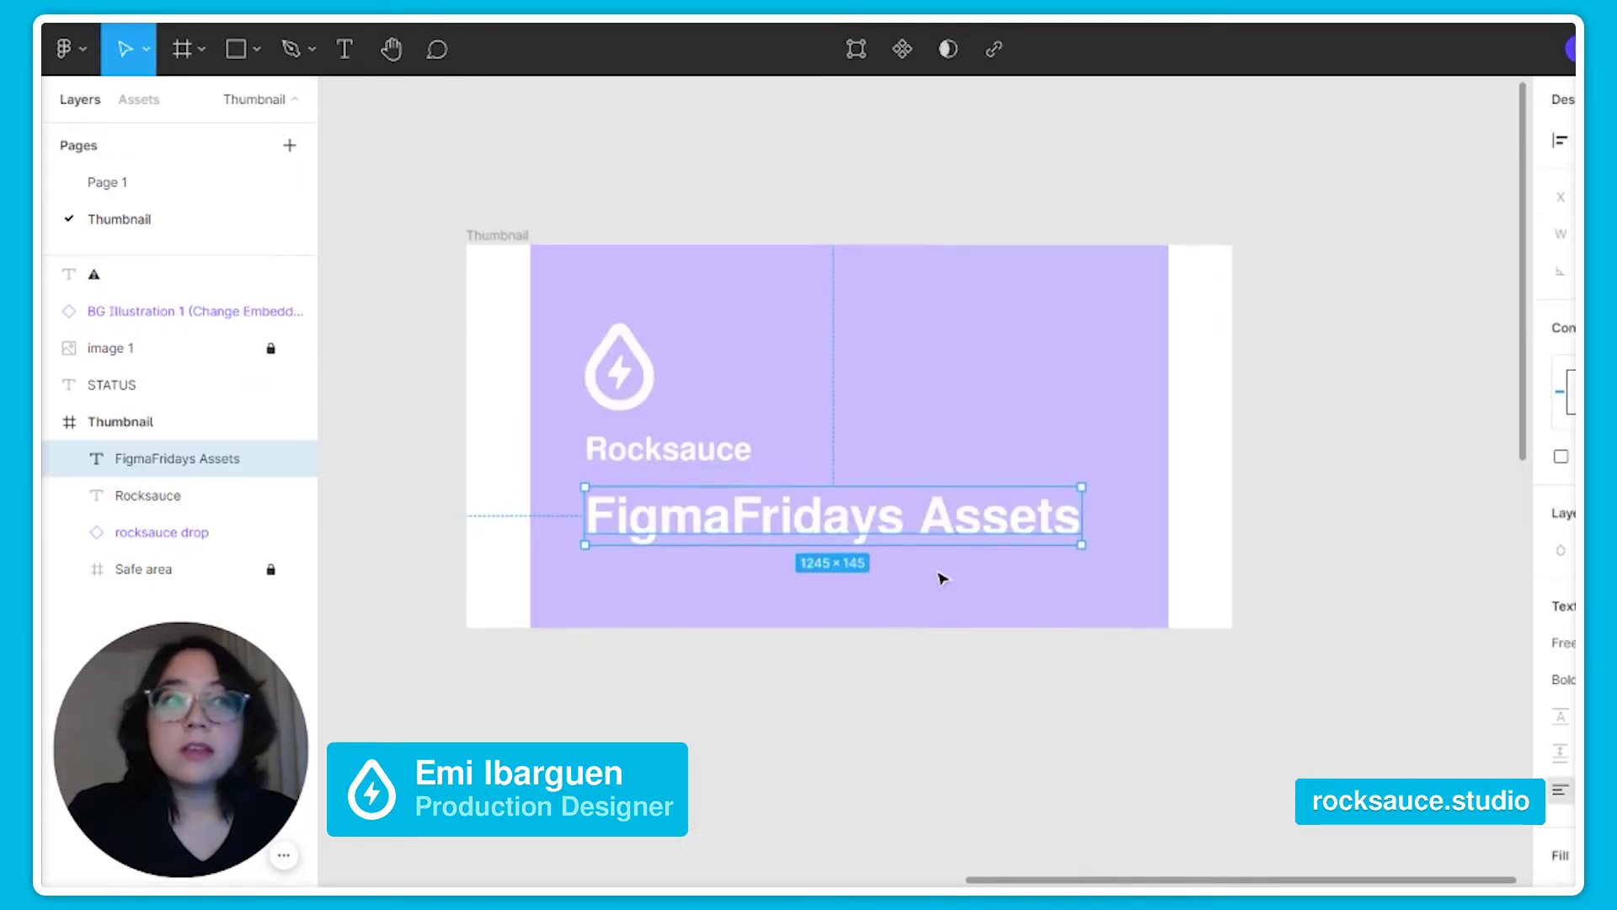
{"action": "left_click", "coordinate": [960, 698]}
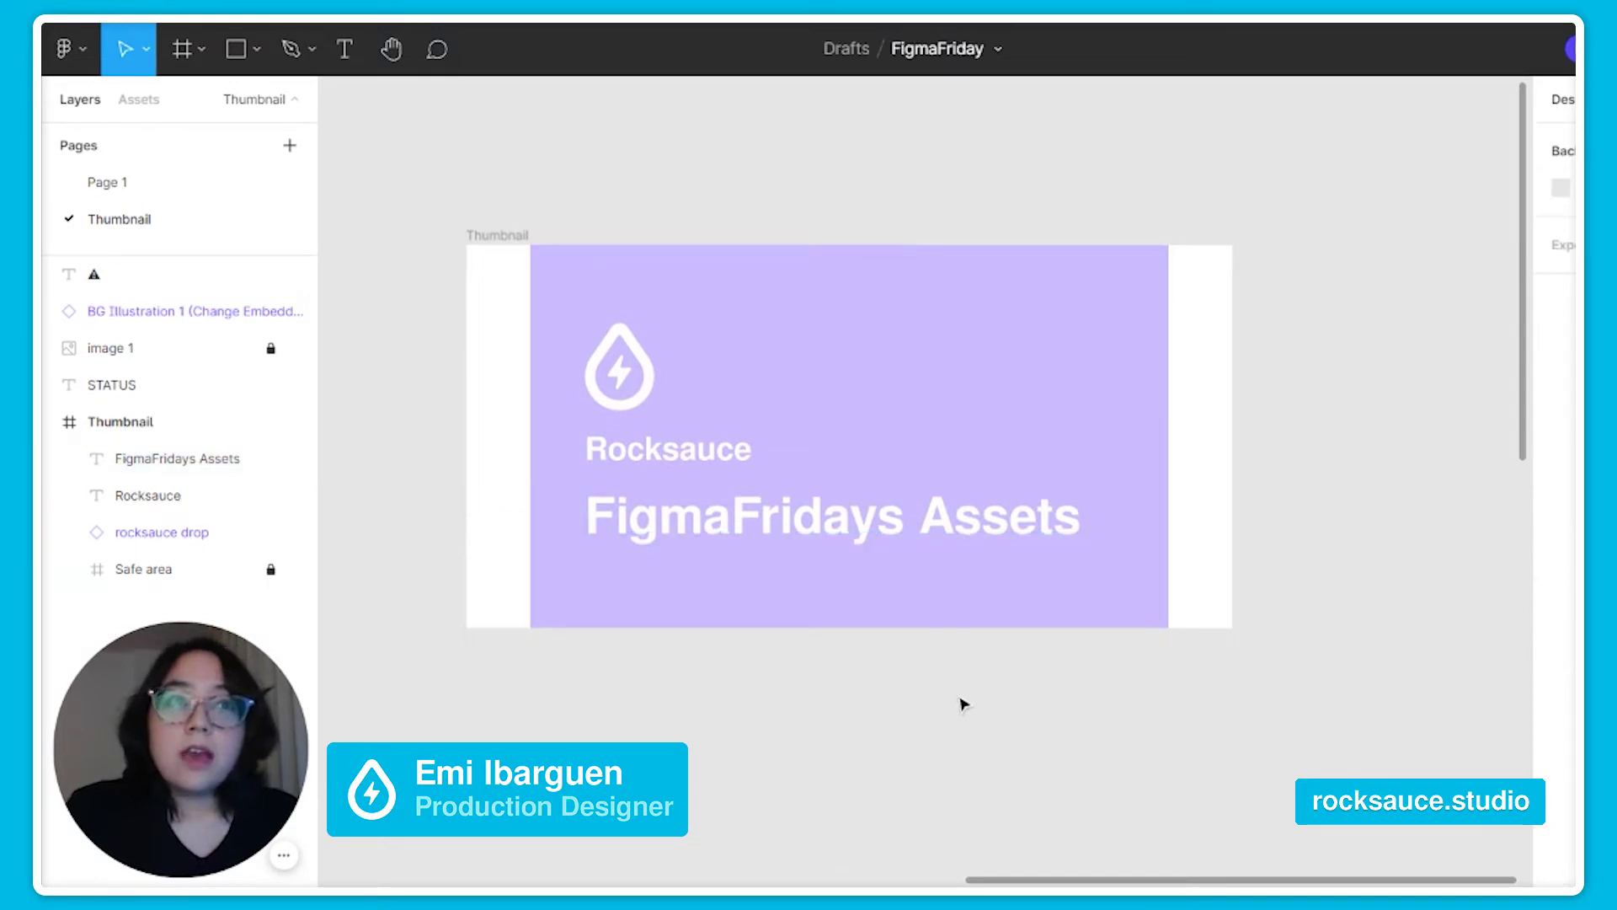
Step: Change the Thumbnail frame's fill to green
{"action": "left_click", "coordinate": [529, 242]}
{"action": "scroll", "coordinate": [1279, 560], "scroll_direction": "down", "scroll_amount": 1}
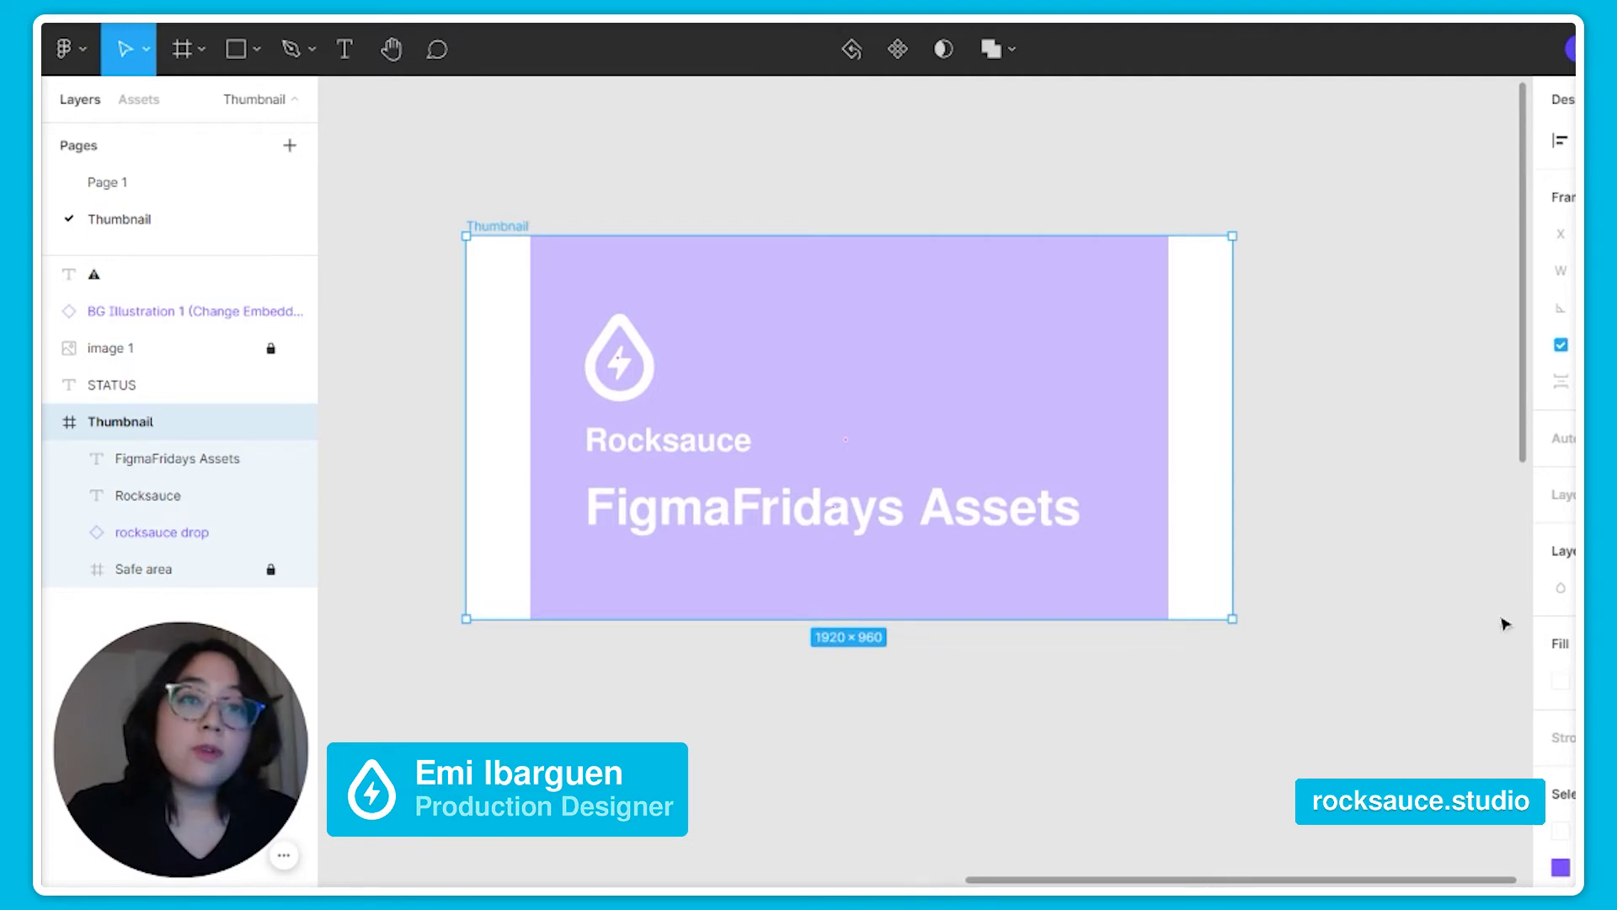
{"action": "scroll", "coordinate": [1538, 704], "scroll_direction": "down", "scroll_amount": 3}
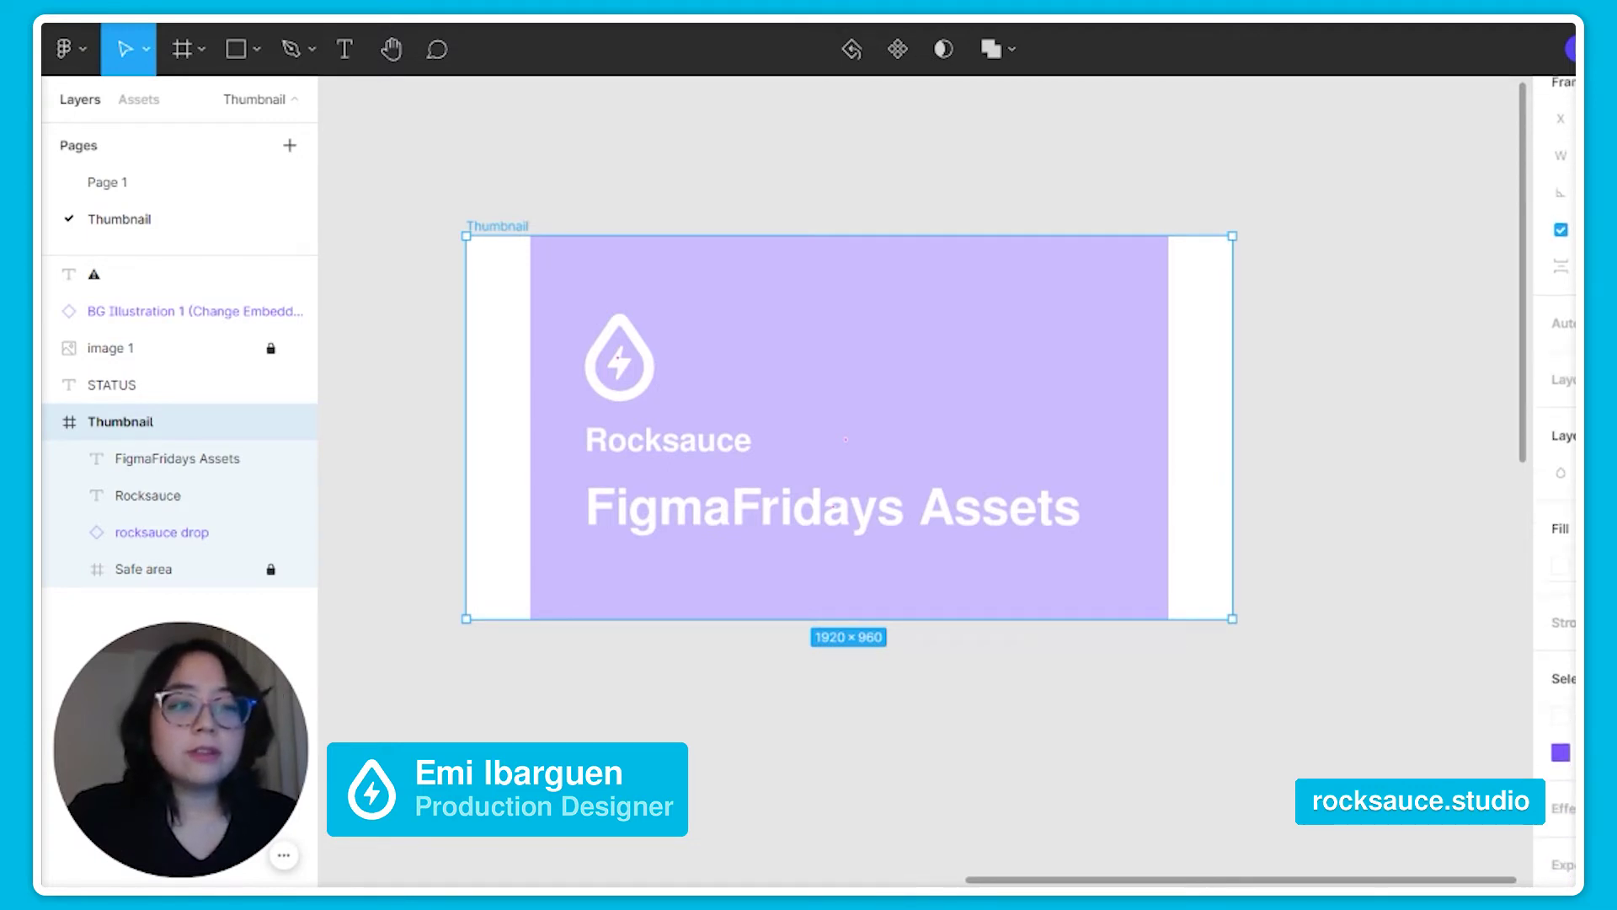
{"action": "left_click", "coordinate": [1561, 563]}
{"action": "left_click", "coordinate": [1210, 718]}
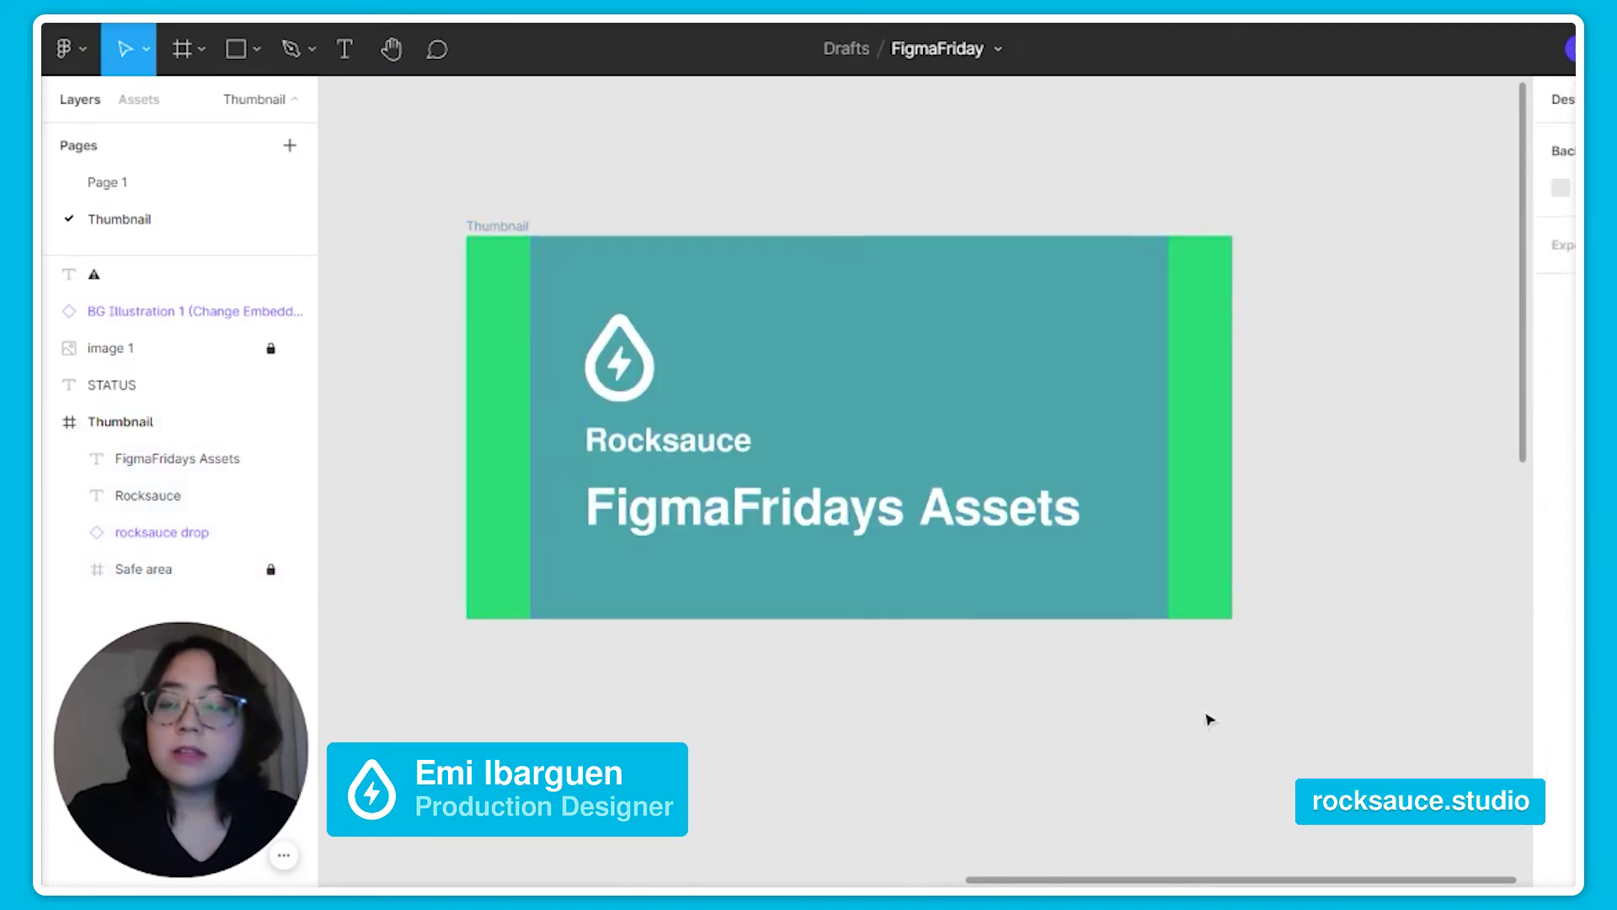
Step: Recolour the drop logo and the Rocksauce text together with the light green RS Design System colour style
{"action": "left_click", "coordinate": [642, 386]}
{"action": "left_click", "coordinate": [670, 440], "text": "shift"}
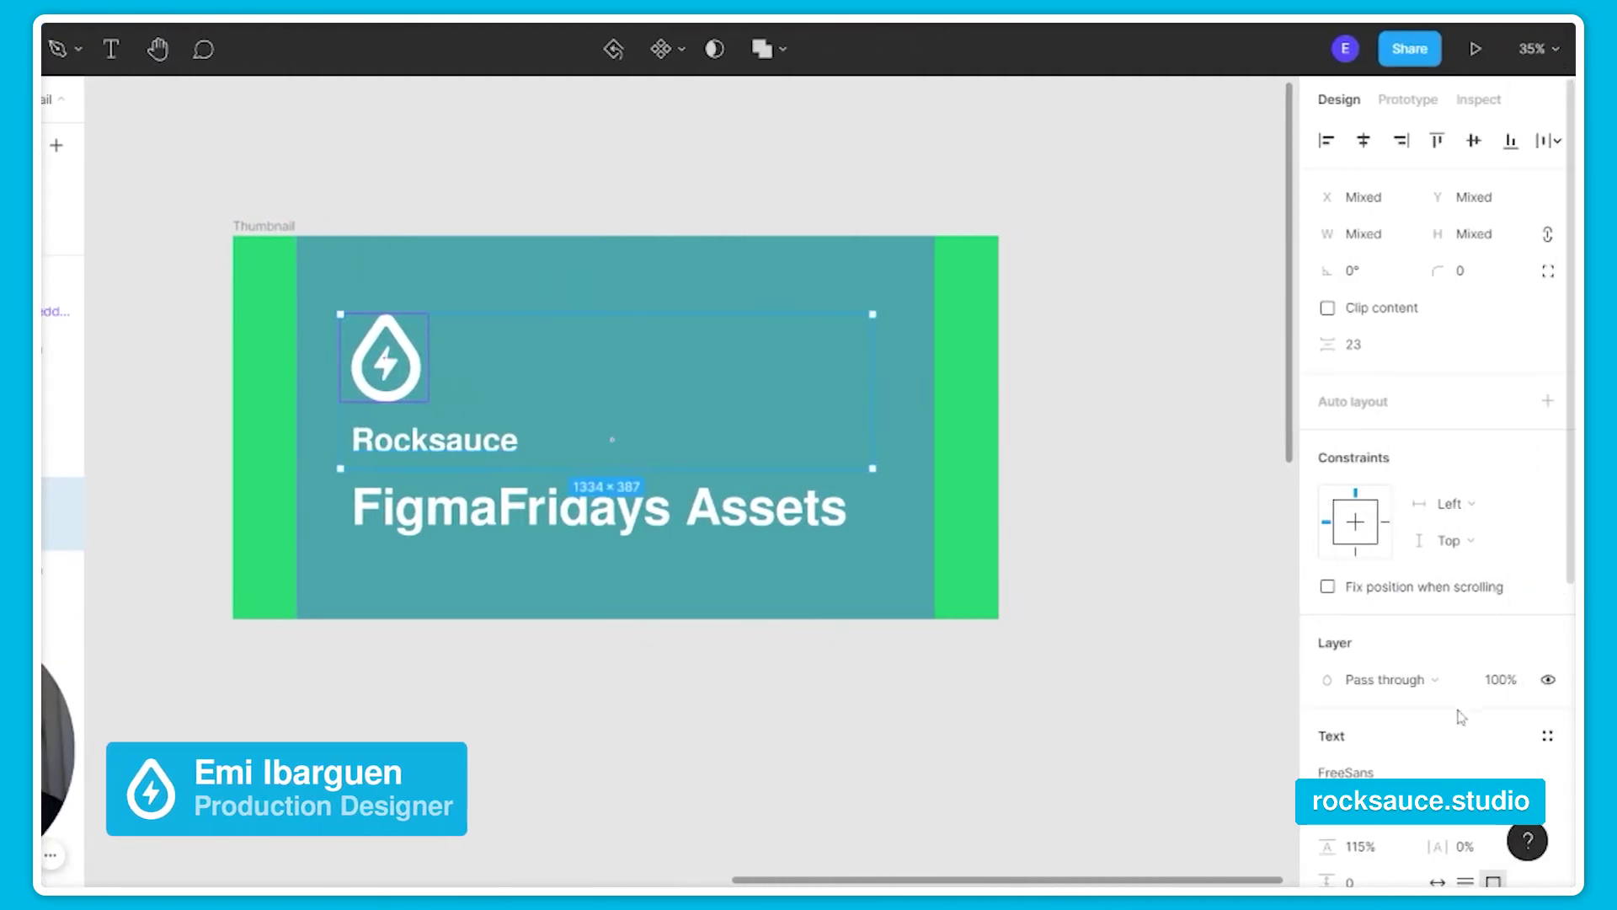
{"action": "scroll", "coordinate": [1492, 637], "scroll_direction": "down", "scroll_amount": 3}
{"action": "scroll", "coordinate": [1492, 637], "scroll_direction": "down", "scroll_amount": 3}
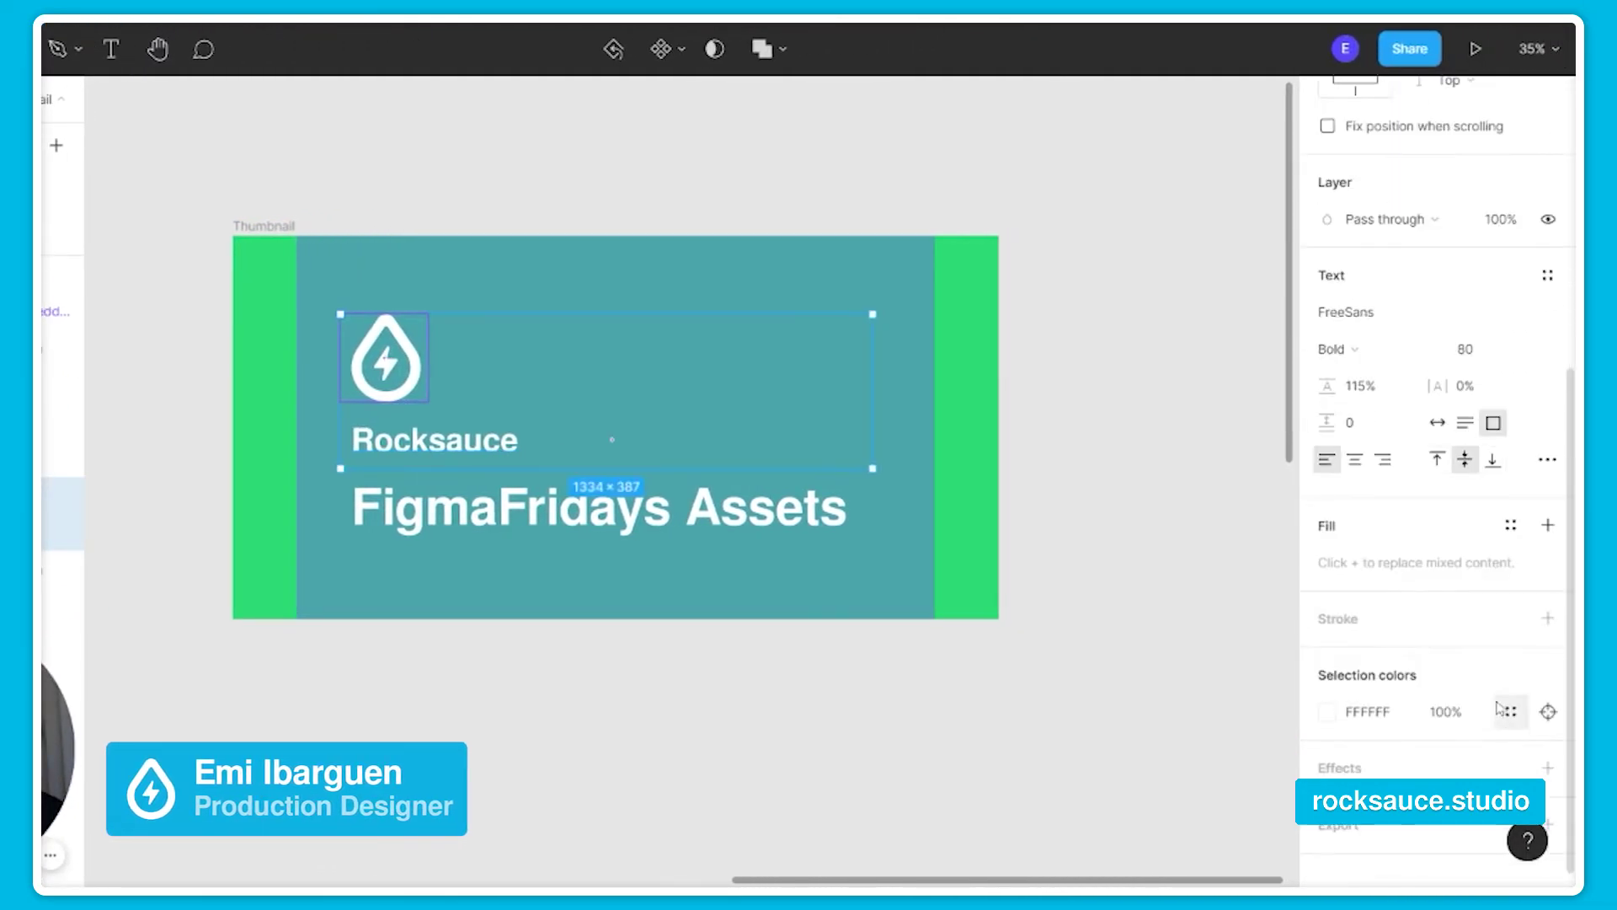
{"action": "scroll", "coordinate": [1520, 648], "scroll_direction": "up", "scroll_amount": 5}
{"action": "scroll", "coordinate": [1505, 737], "scroll_direction": "down", "scroll_amount": 2}
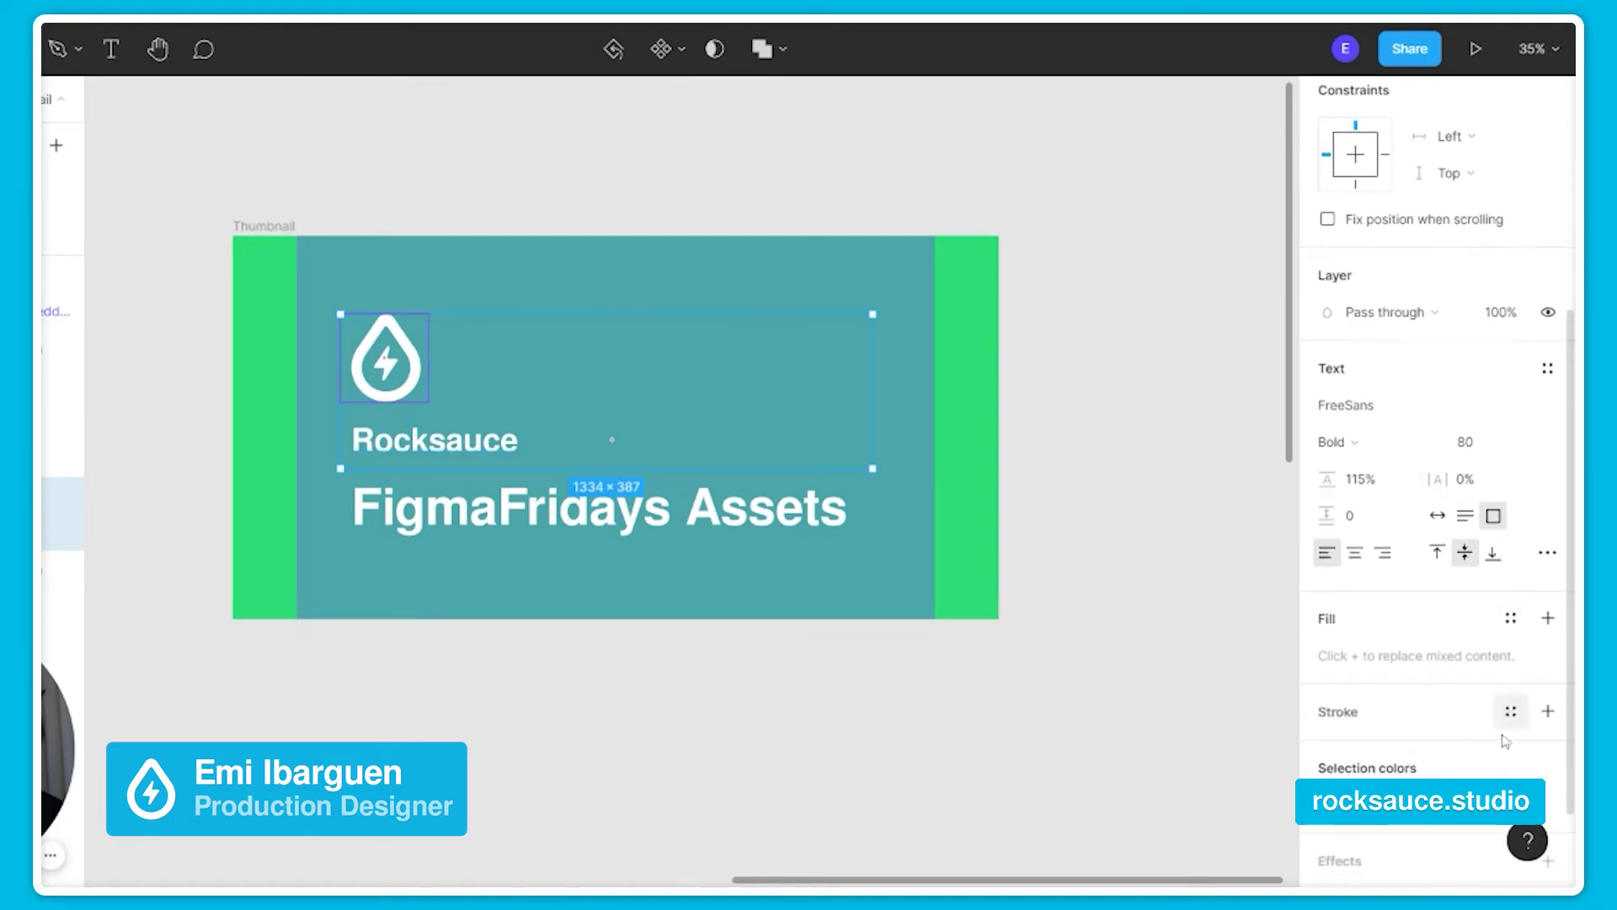
{"action": "left_click", "coordinate": [1550, 804]}
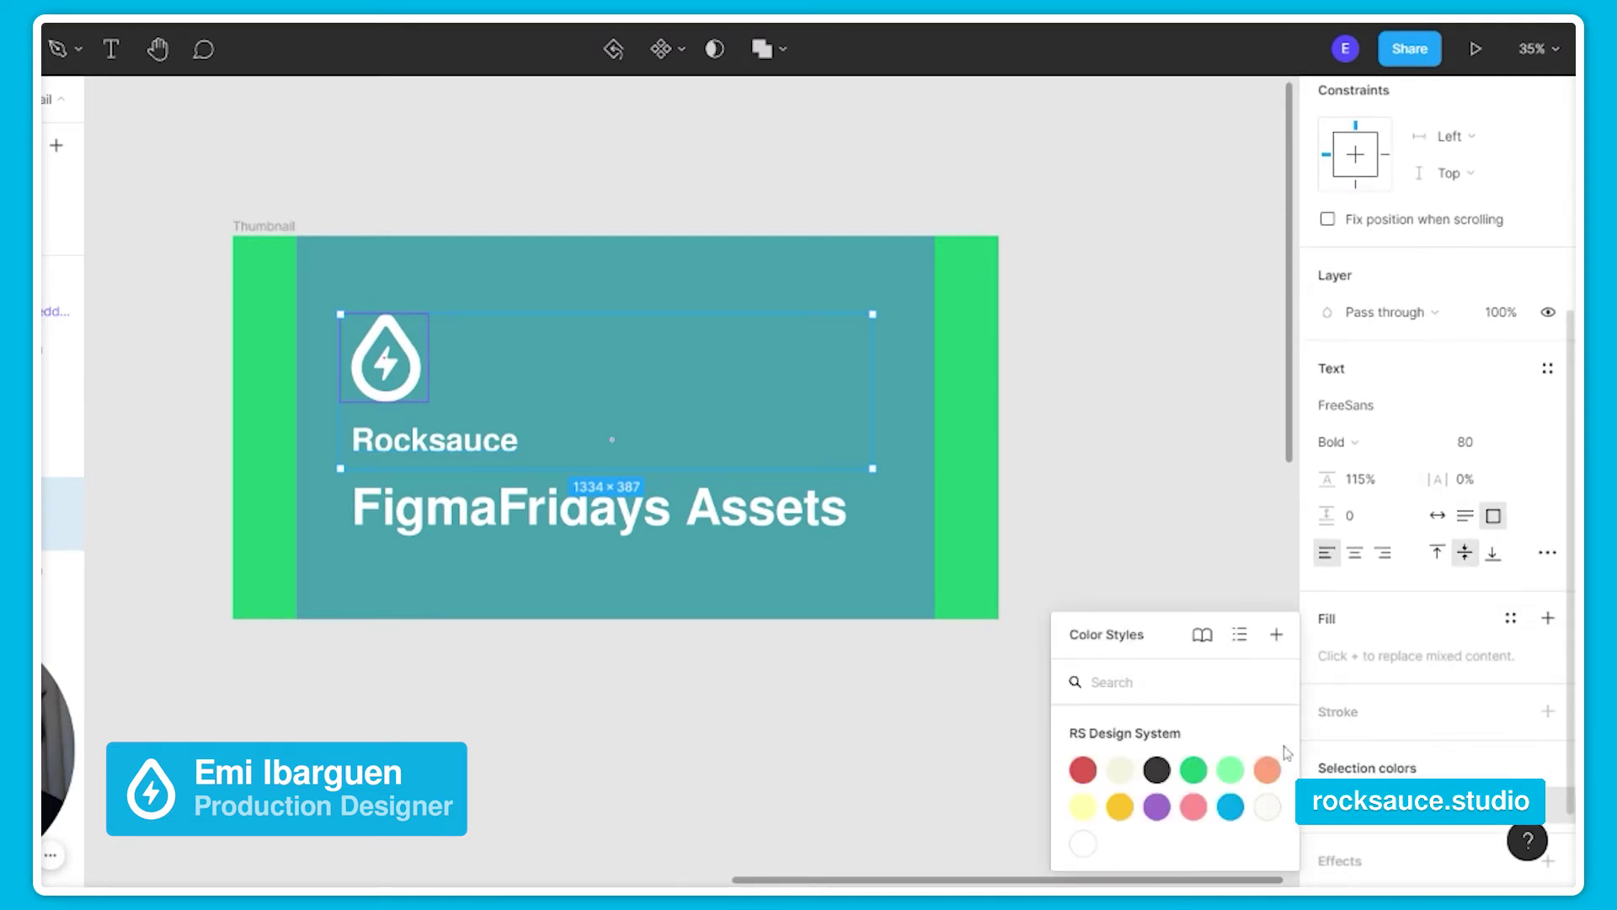
{"action": "left_click", "coordinate": [1226, 768]}
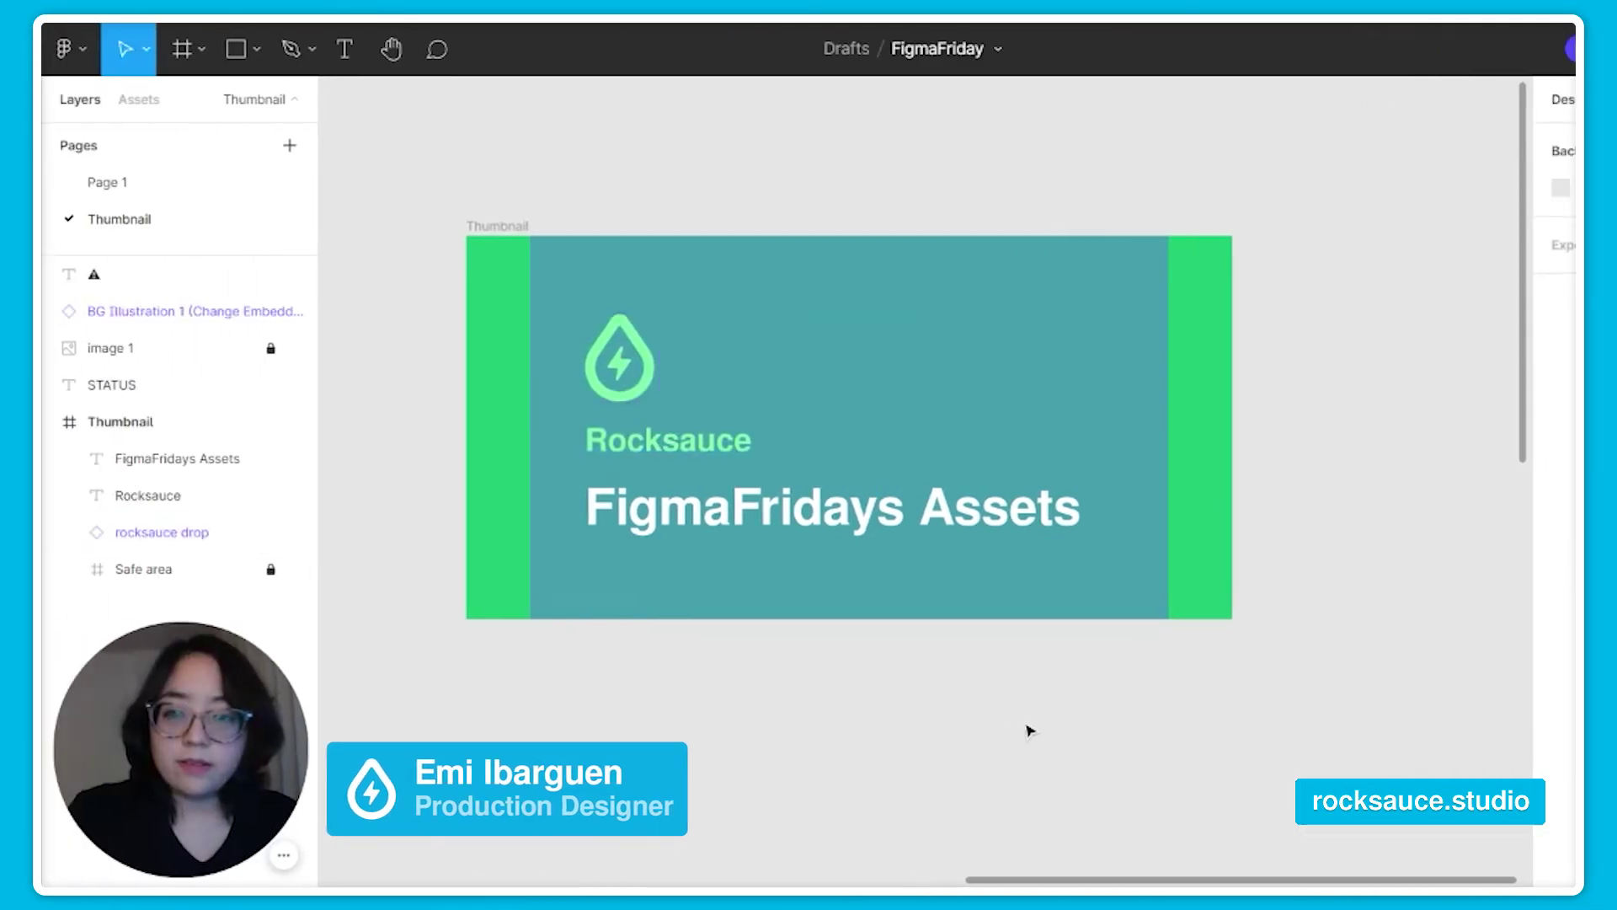
Step: Move the logo, Rocksauce text and FigmaFridays Assets title up together and align their left edges
{"action": "left_click", "coordinate": [806, 529]}
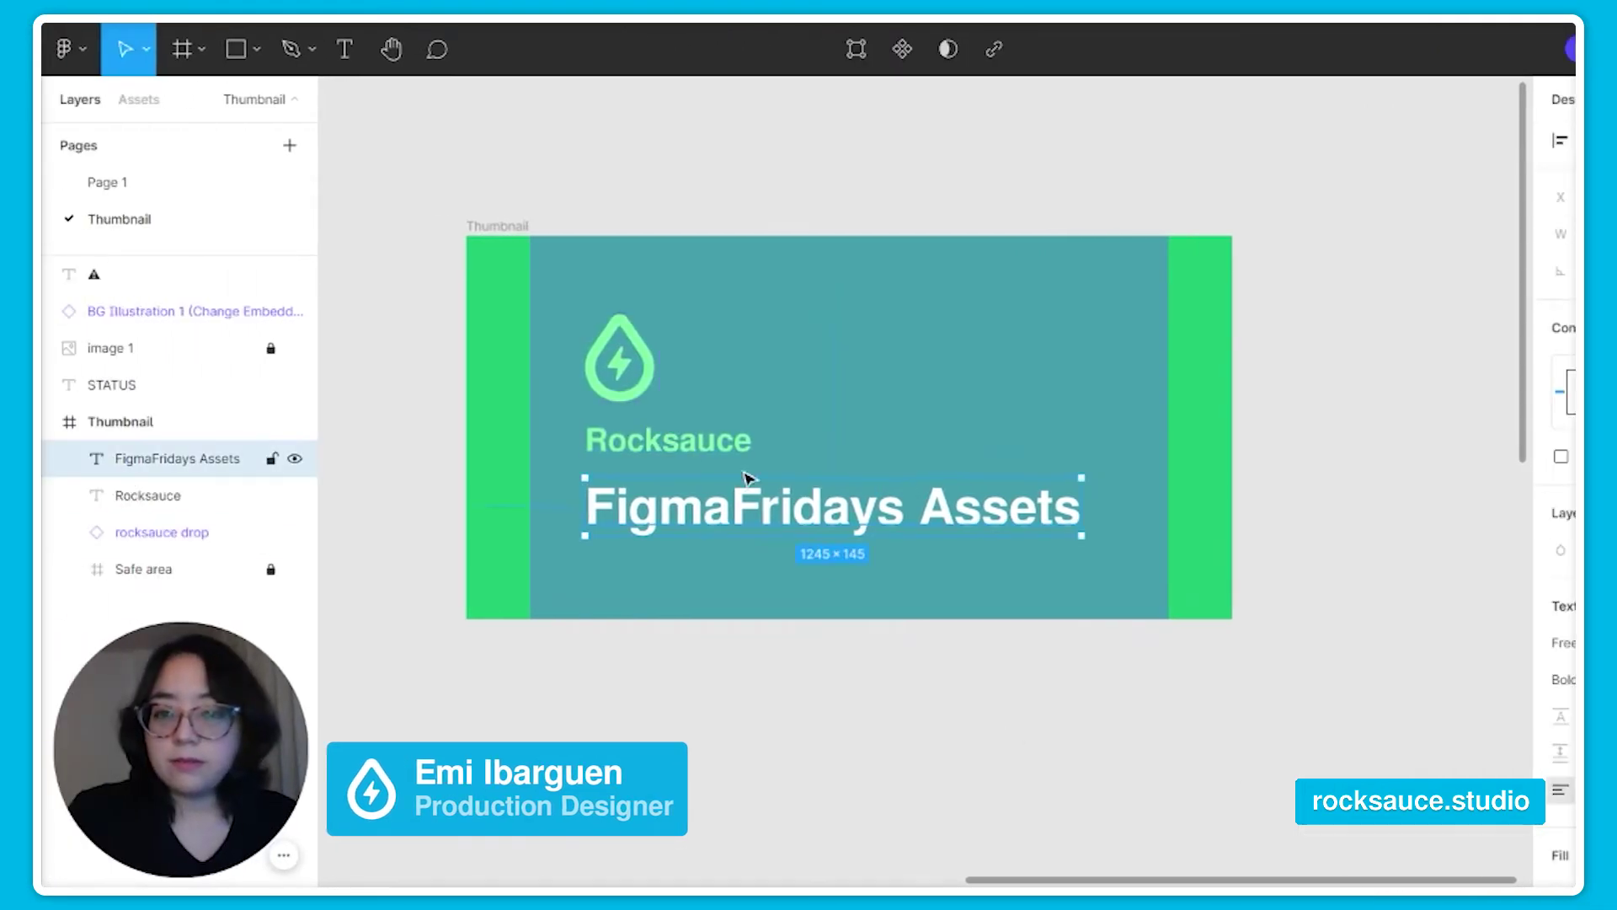
{"action": "left_click", "coordinate": [675, 436], "text": "shift"}
{"action": "left_click", "coordinate": [641, 395], "text": "shift"}
{"action": "left_click_drag", "start_coordinate": [642, 396], "coordinate": [643, 358]}
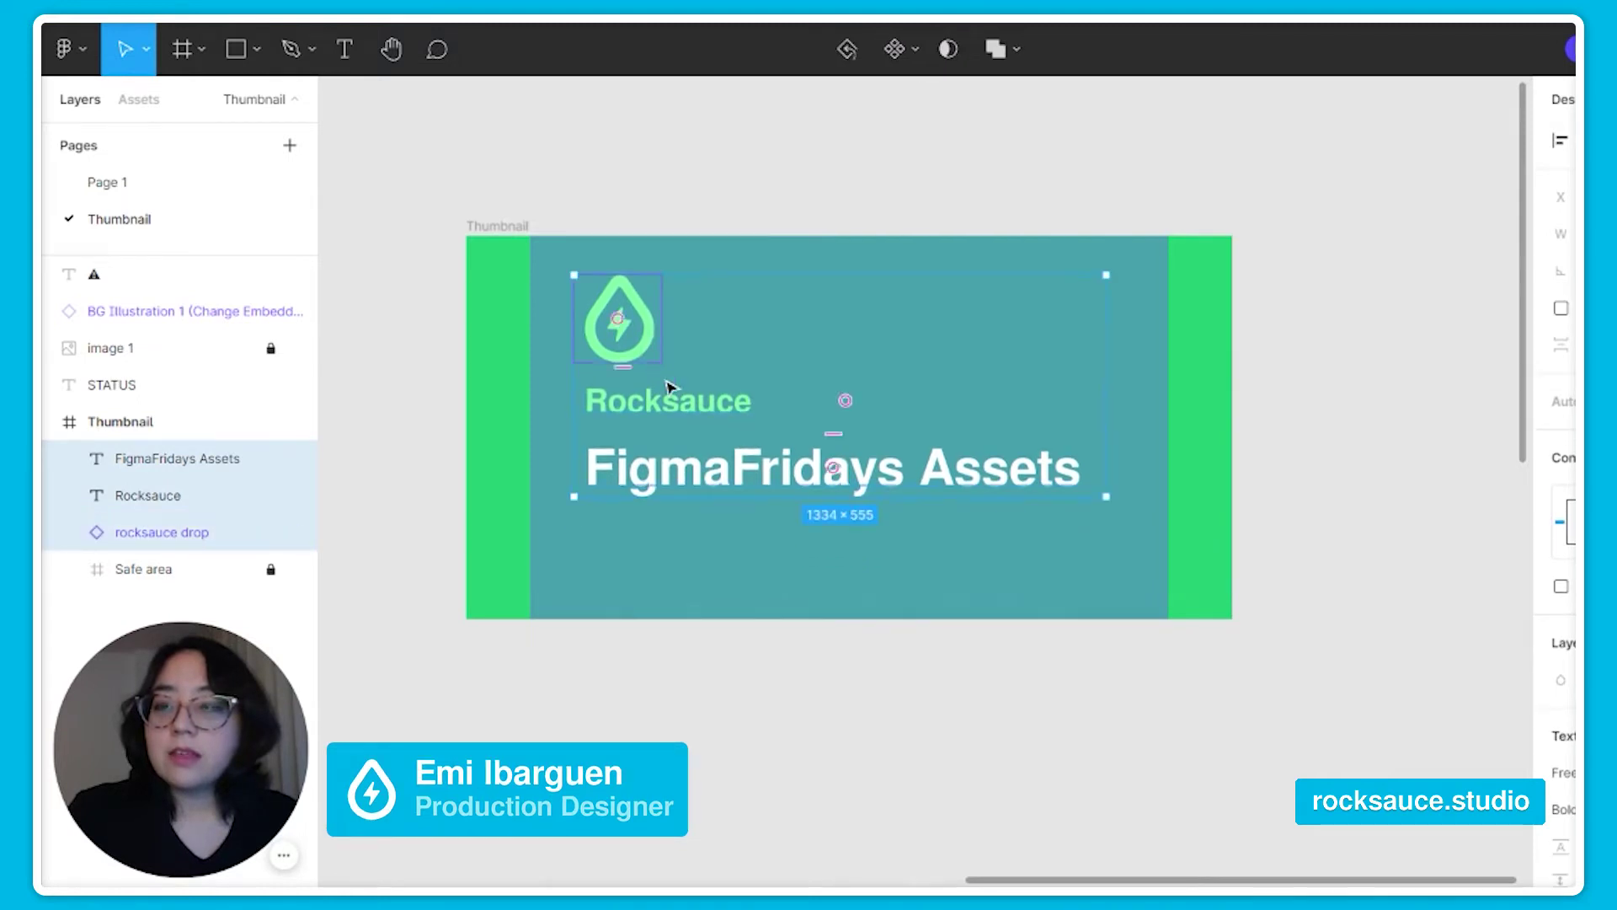
{"action": "key", "text": "alt+a"}
Step: Move the FigmaFridays Assets title slightly up, closer to the Rocksauce text
{"action": "left_click", "coordinate": [1305, 506]}
{"action": "left_click_drag", "start_coordinate": [787, 469], "coordinate": [791, 460]}
{"action": "left_click", "coordinate": [884, 711]}
Step: Place the STATUS text below the FigmaFridays Assets title and replace its wording with "On review"
{"action": "scroll", "coordinate": [771, 697], "scroll_direction": "down", "scroll_amount": 1}
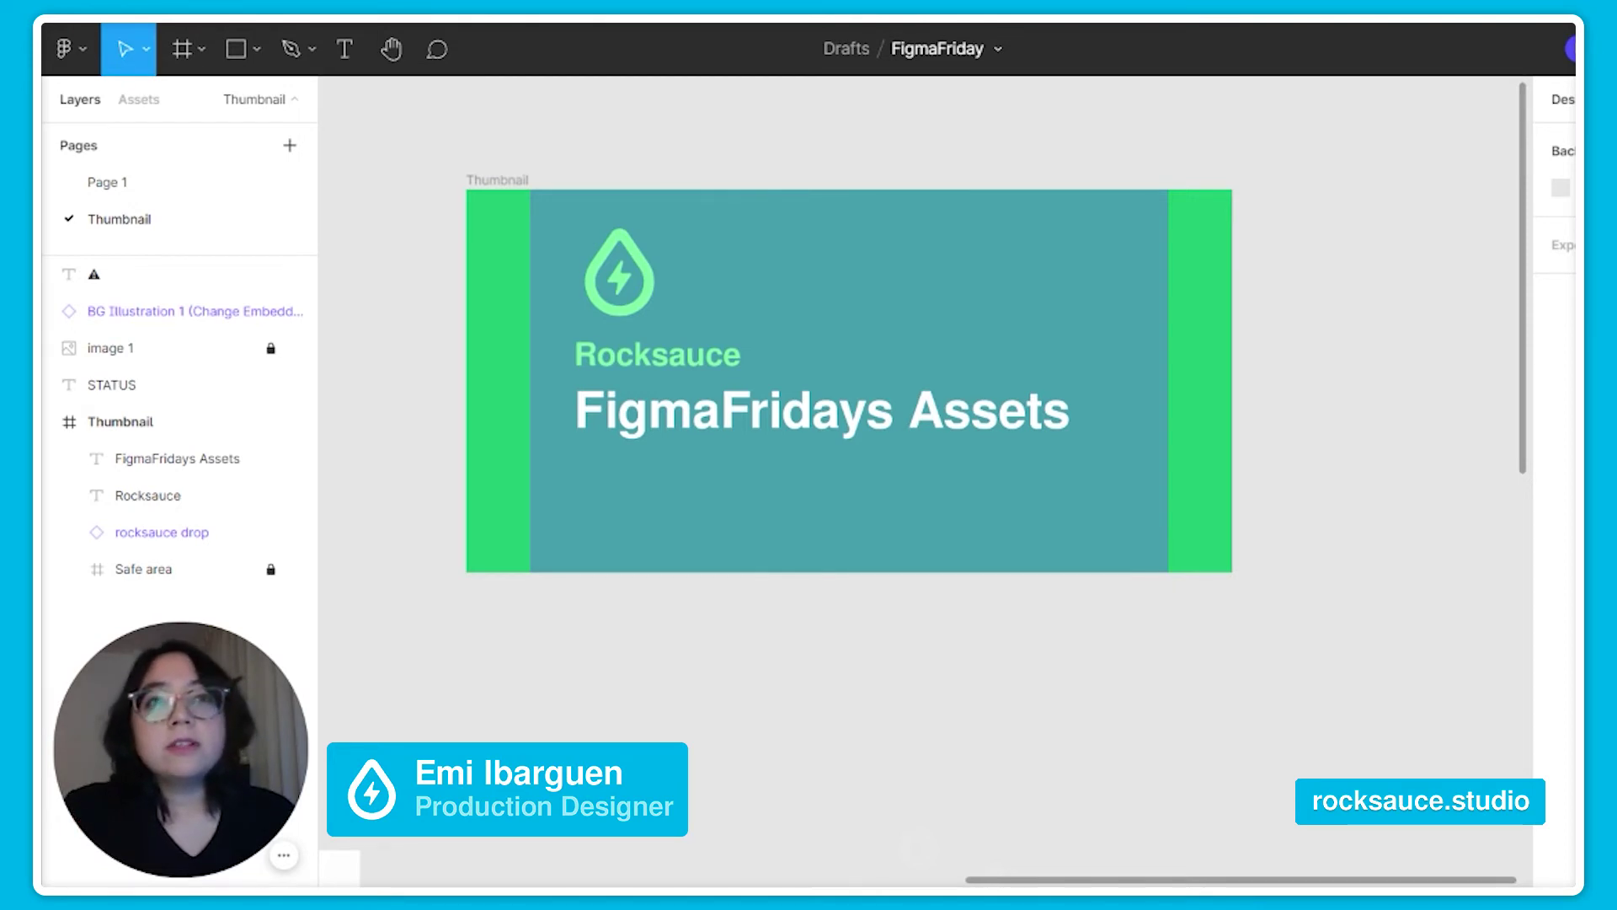
{"action": "scroll", "coordinate": [794, 711], "scroll_direction": "down", "scroll_amount": 5}
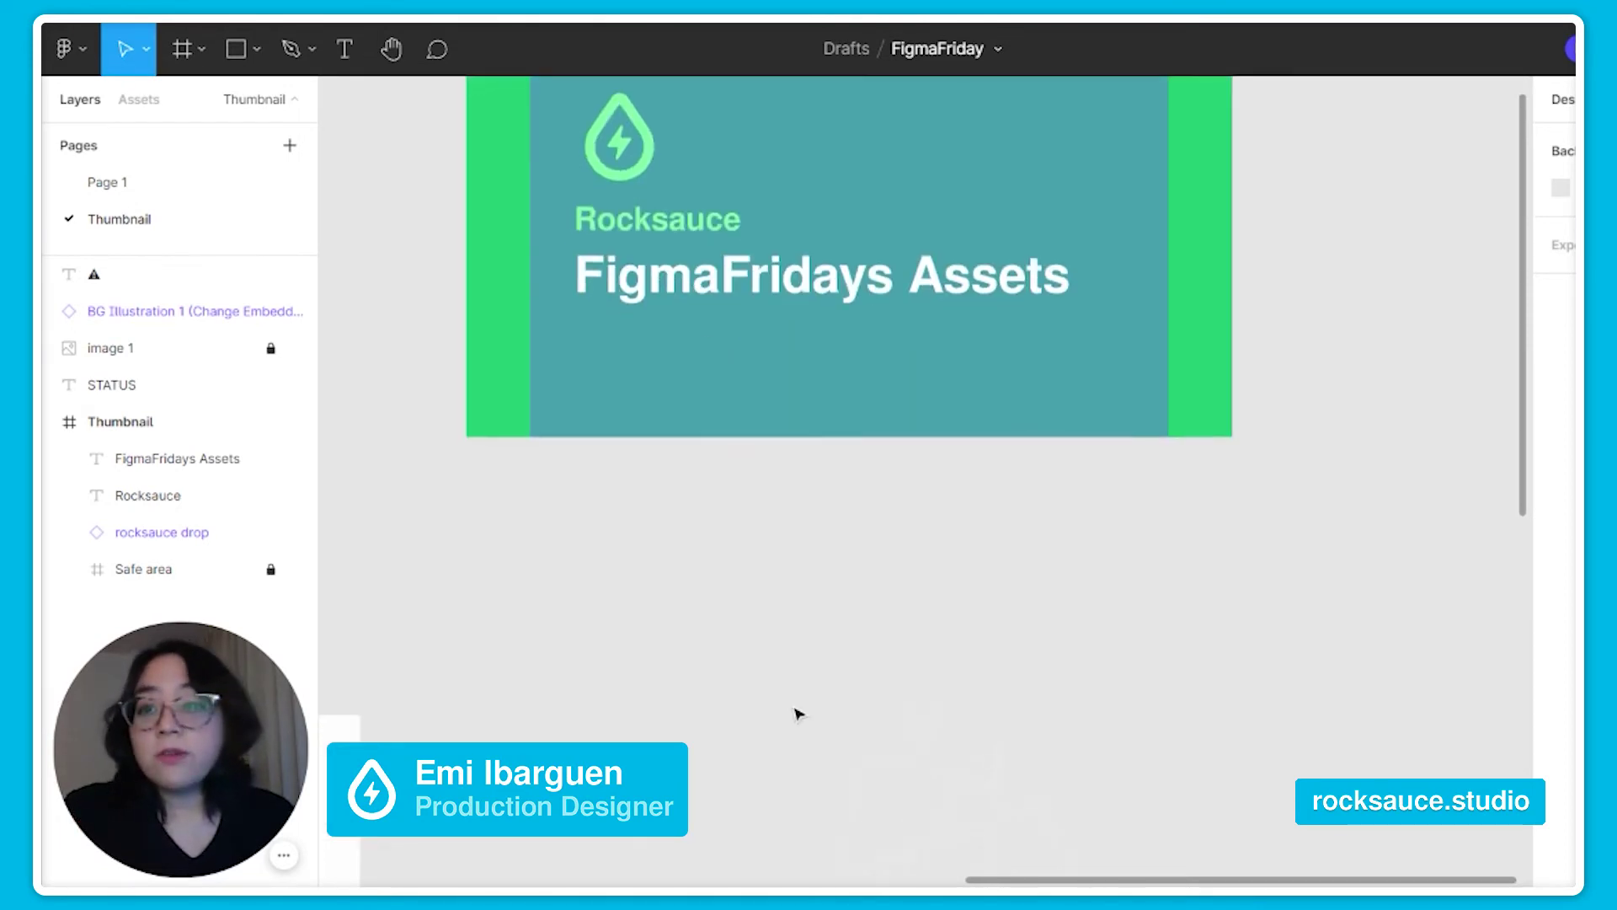
{"action": "left_click_drag", "start_coordinate": [545, 714], "coordinate": [668, 155]}
{"action": "scroll", "coordinate": [655, 539], "scroll_direction": "up", "scroll_amount": 5}
{"action": "double_click", "coordinate": [654, 524]}
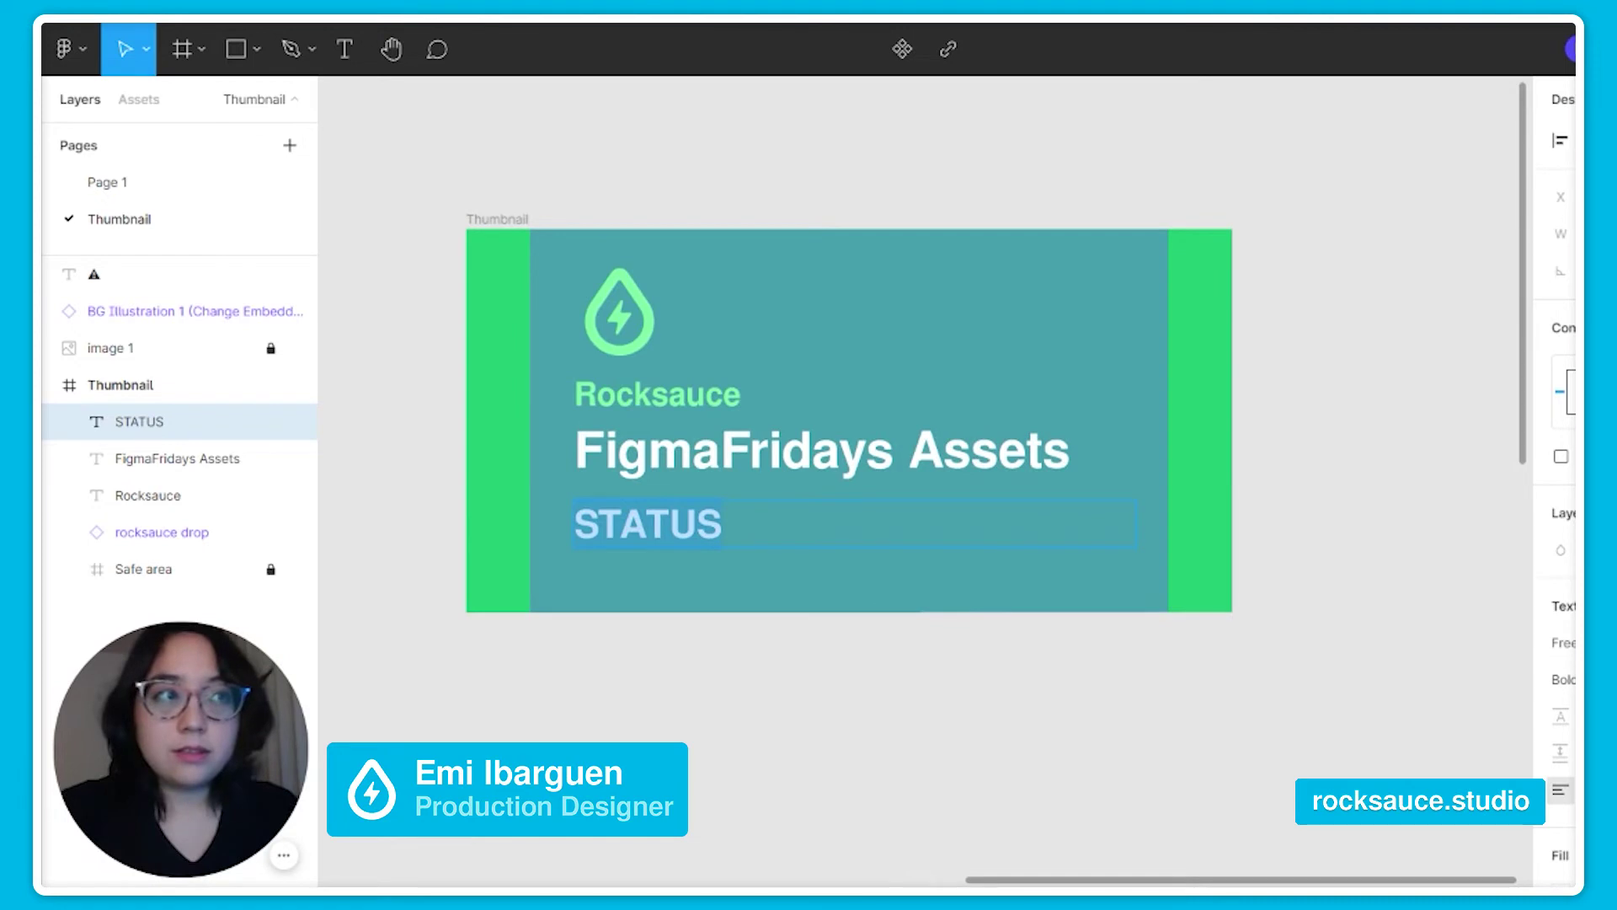
{"action": "type", "text": "On review"}
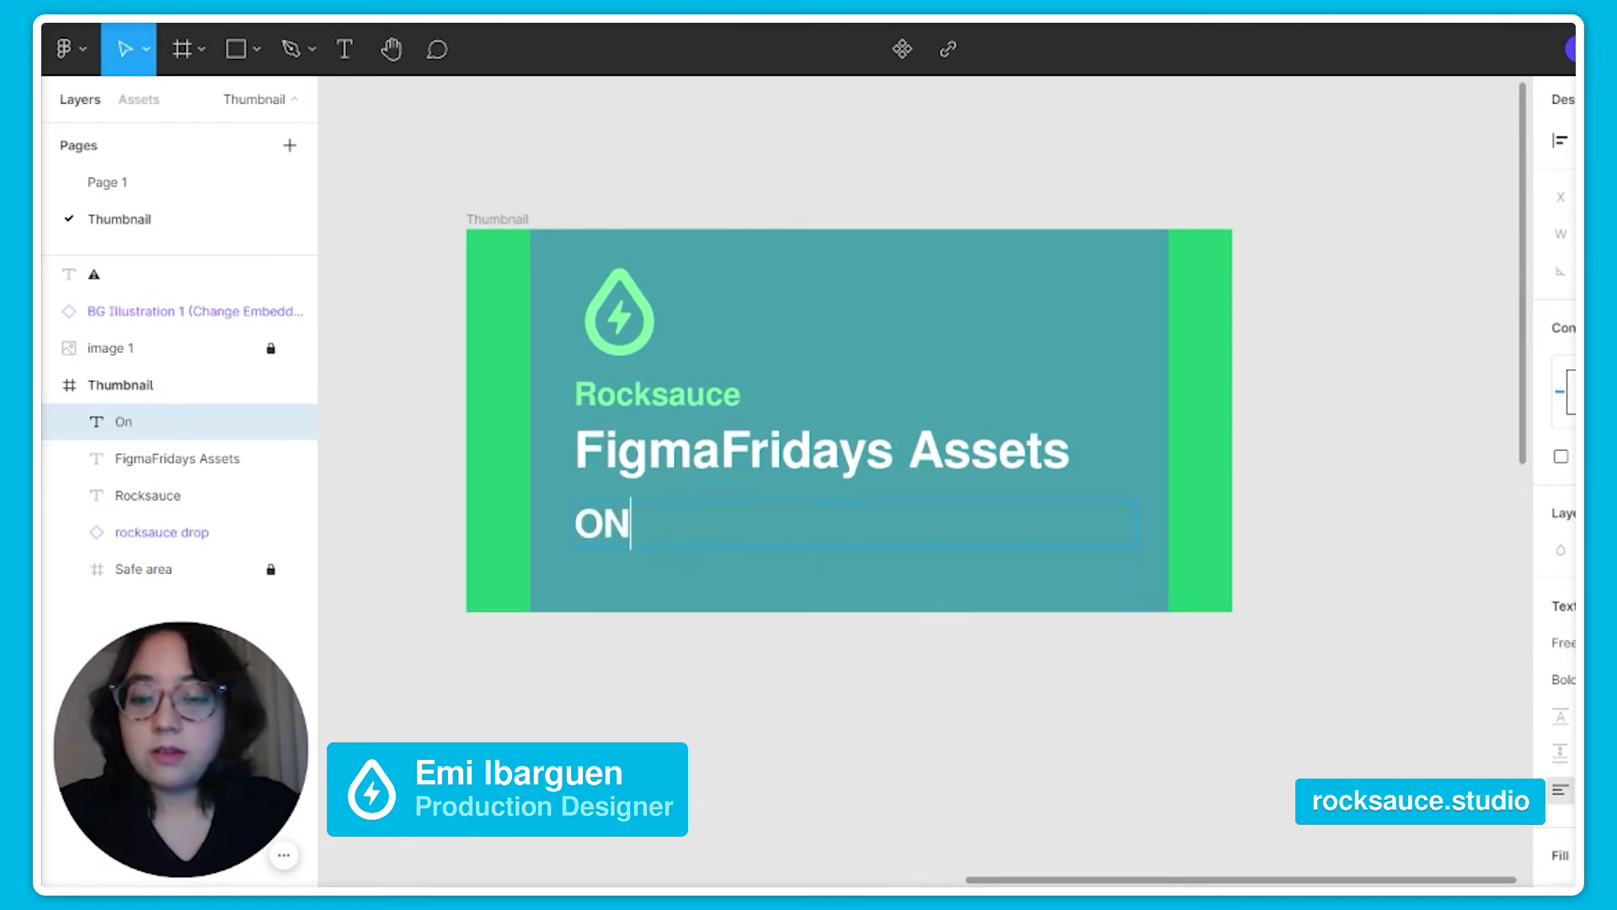
{"action": "left_click", "coordinate": [766, 633]}
Step: Move the warning emoji into the Thumbnail frame, just after the ON REVIEW text
{"action": "scroll", "coordinate": [772, 682], "scroll_direction": "down", "scroll_amount": 2}
{"action": "scroll", "coordinate": [765, 697], "scroll_direction": "down", "scroll_amount": 5}
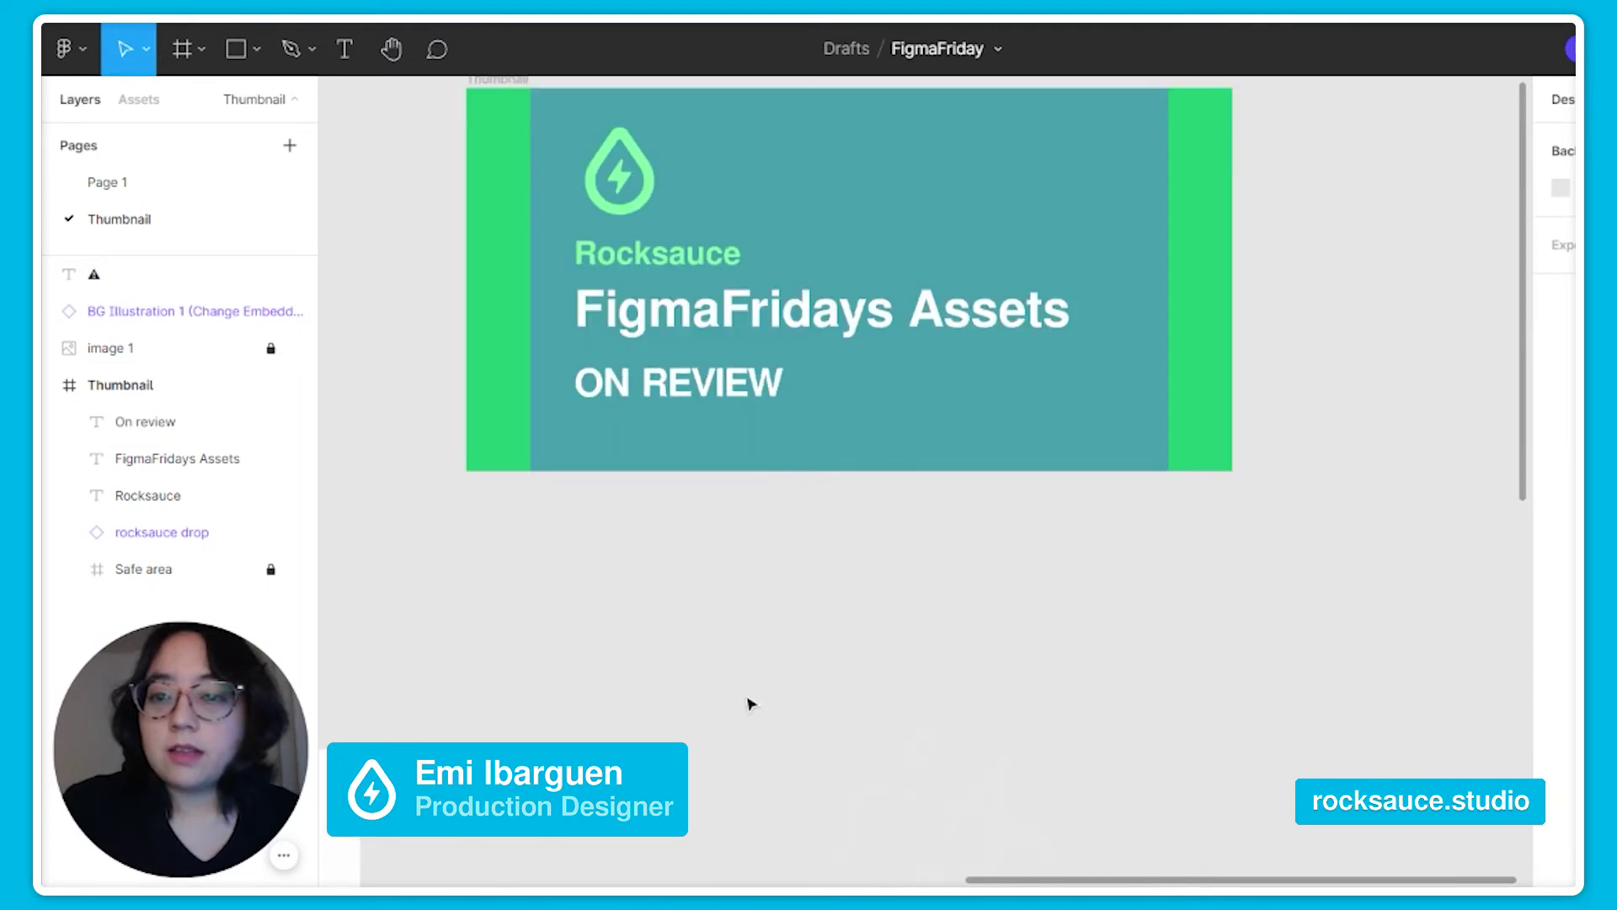
{"action": "scroll", "coordinate": [724, 699], "scroll_direction": "down", "scroll_amount": 6}
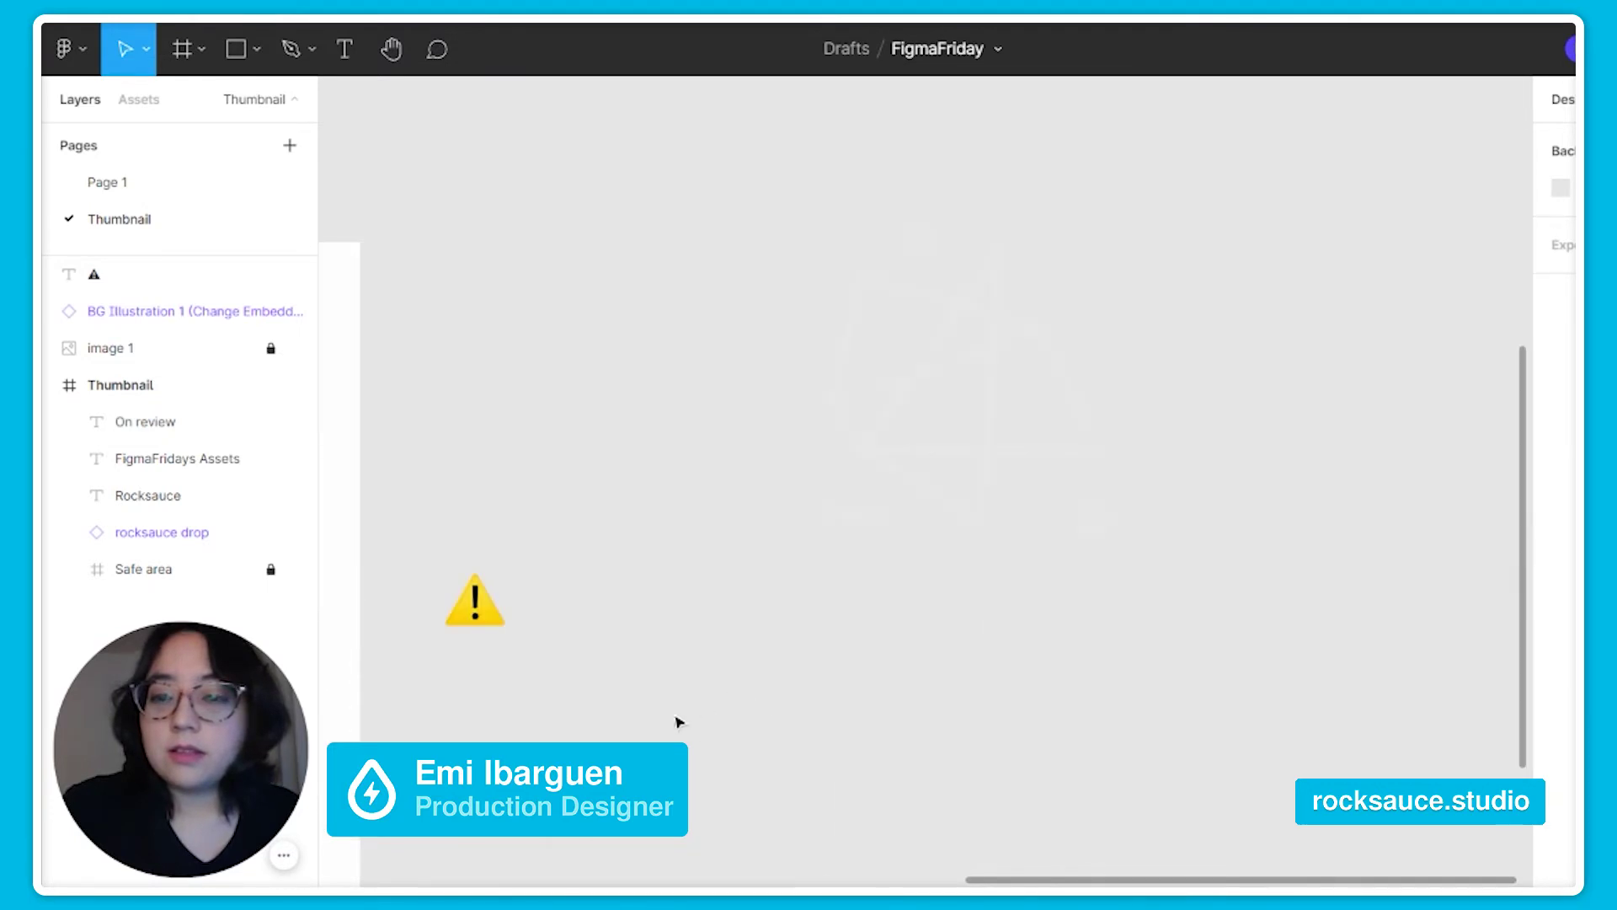
{"action": "left_click_drag", "start_coordinate": [475, 598], "coordinate": [854, 346]}
Step: Place the BG Illustration 1 component over the right half of the Thumbnail frame and shift it slightly left
{"action": "scroll", "coordinate": [758, 303], "scroll_direction": "up", "scroll_amount": 8}
{"action": "left_click_drag", "start_coordinate": [1008, 769], "coordinate": [1127, 174]}
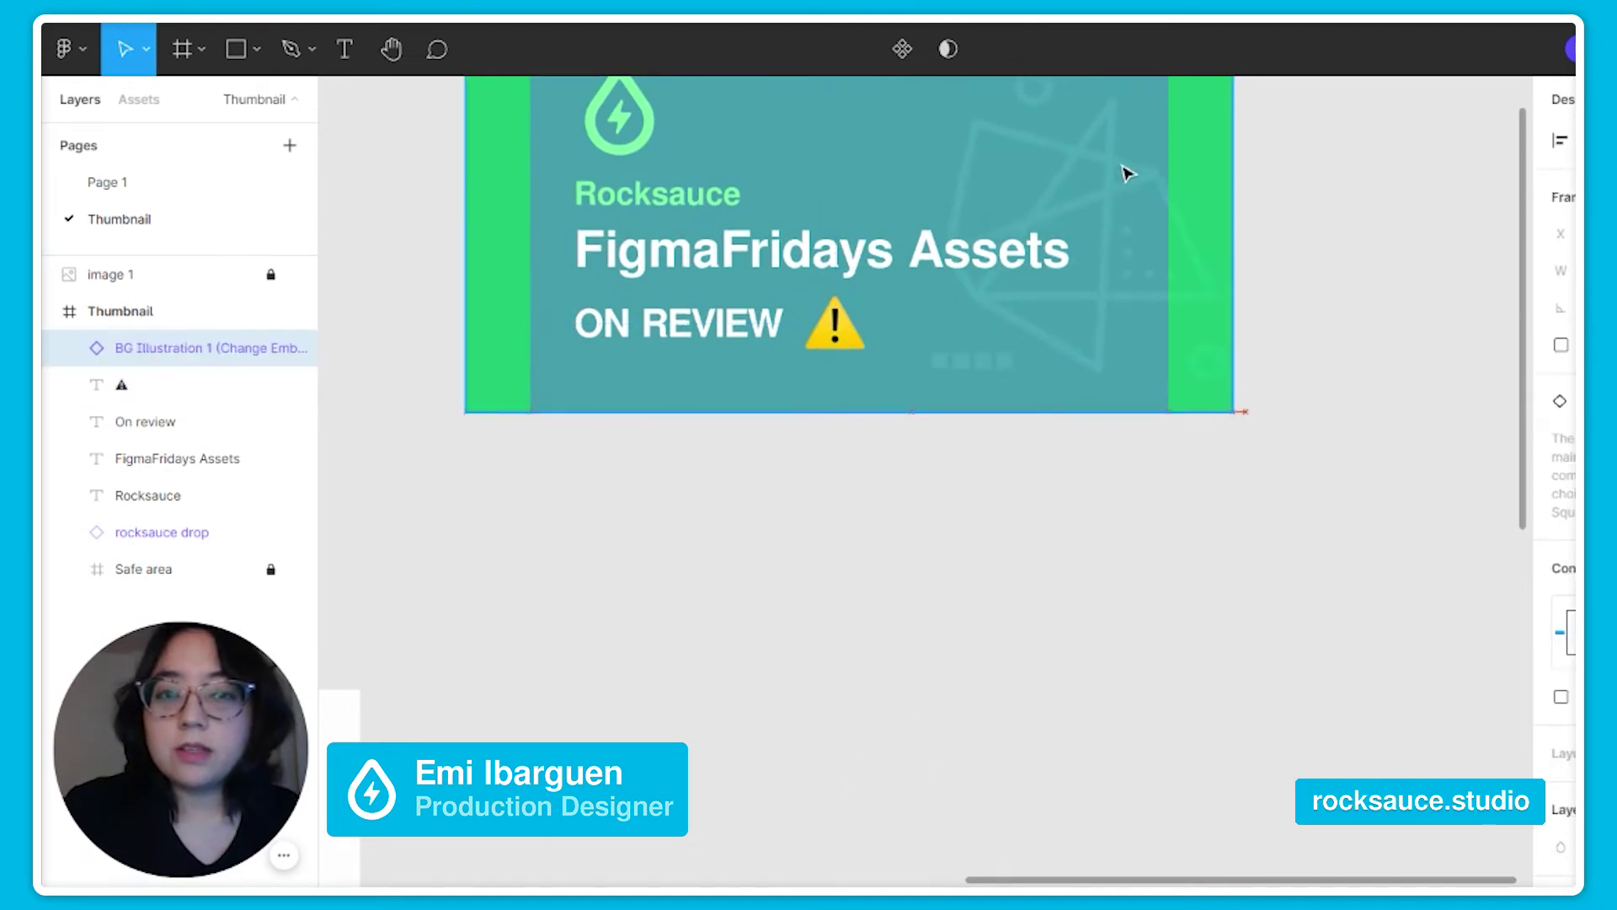
{"action": "scroll", "coordinate": [1347, 396], "scroll_direction": "up", "scroll_amount": 2}
{"action": "left_click_drag", "start_coordinate": [1196, 335], "coordinate": [1182, 337]}
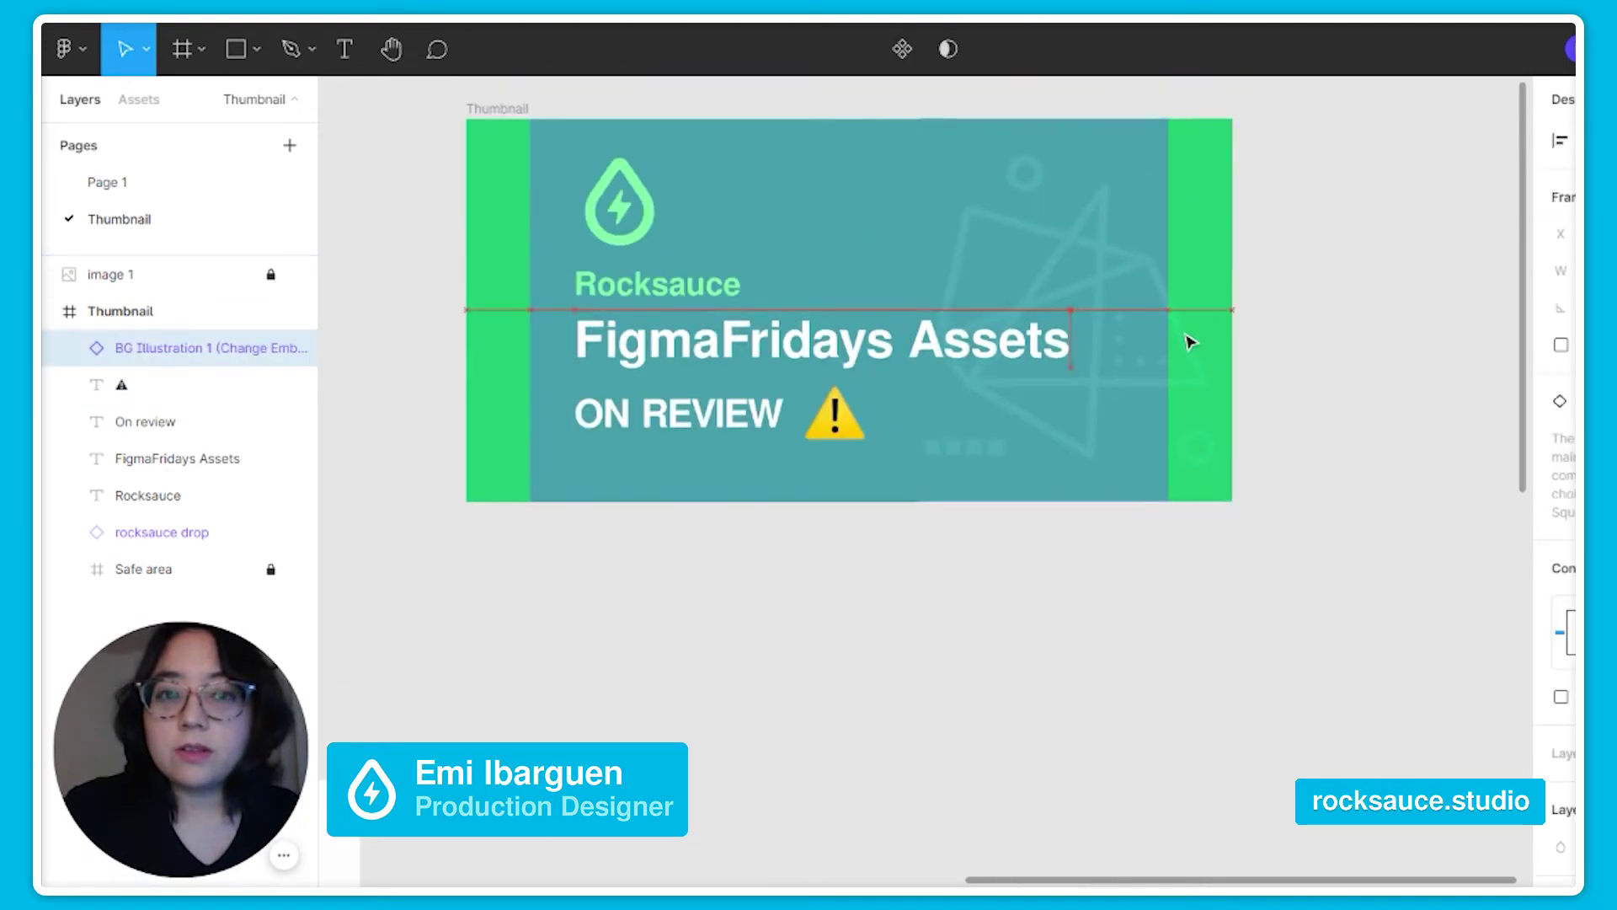
{"action": "left_click", "coordinate": [949, 664]}
{"action": "scroll", "coordinate": [783, 506], "scroll_direction": "up", "scroll_amount": 1}
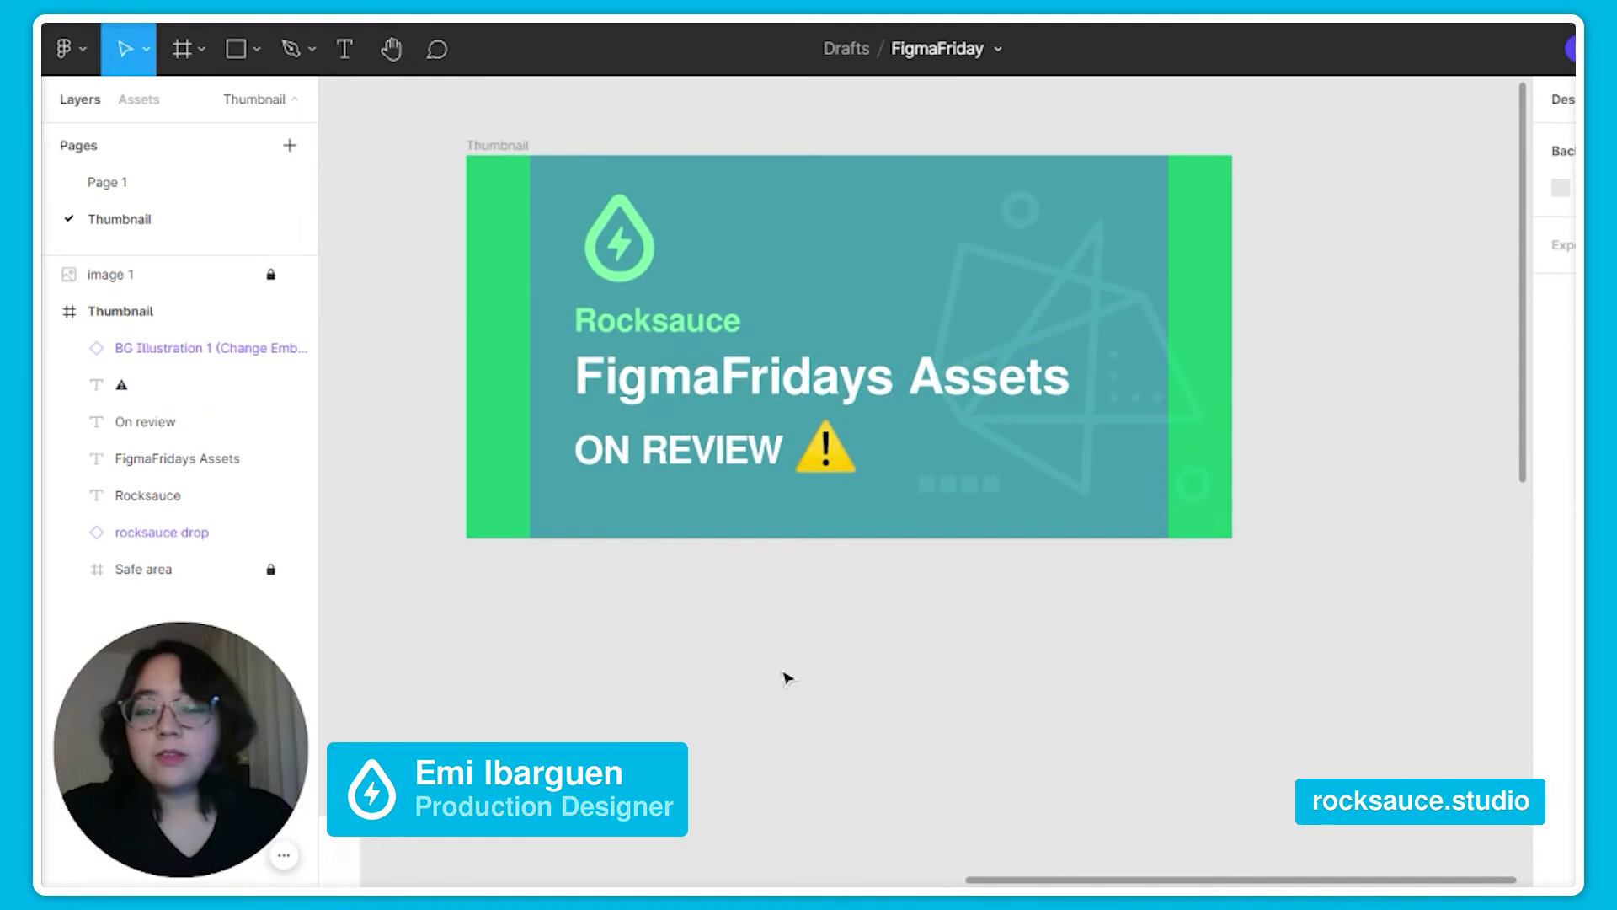
Step: Hide the Safe area layer and set the Thumbnail frame as the file's thumbnail
{"action": "left_click", "coordinate": [295, 571]}
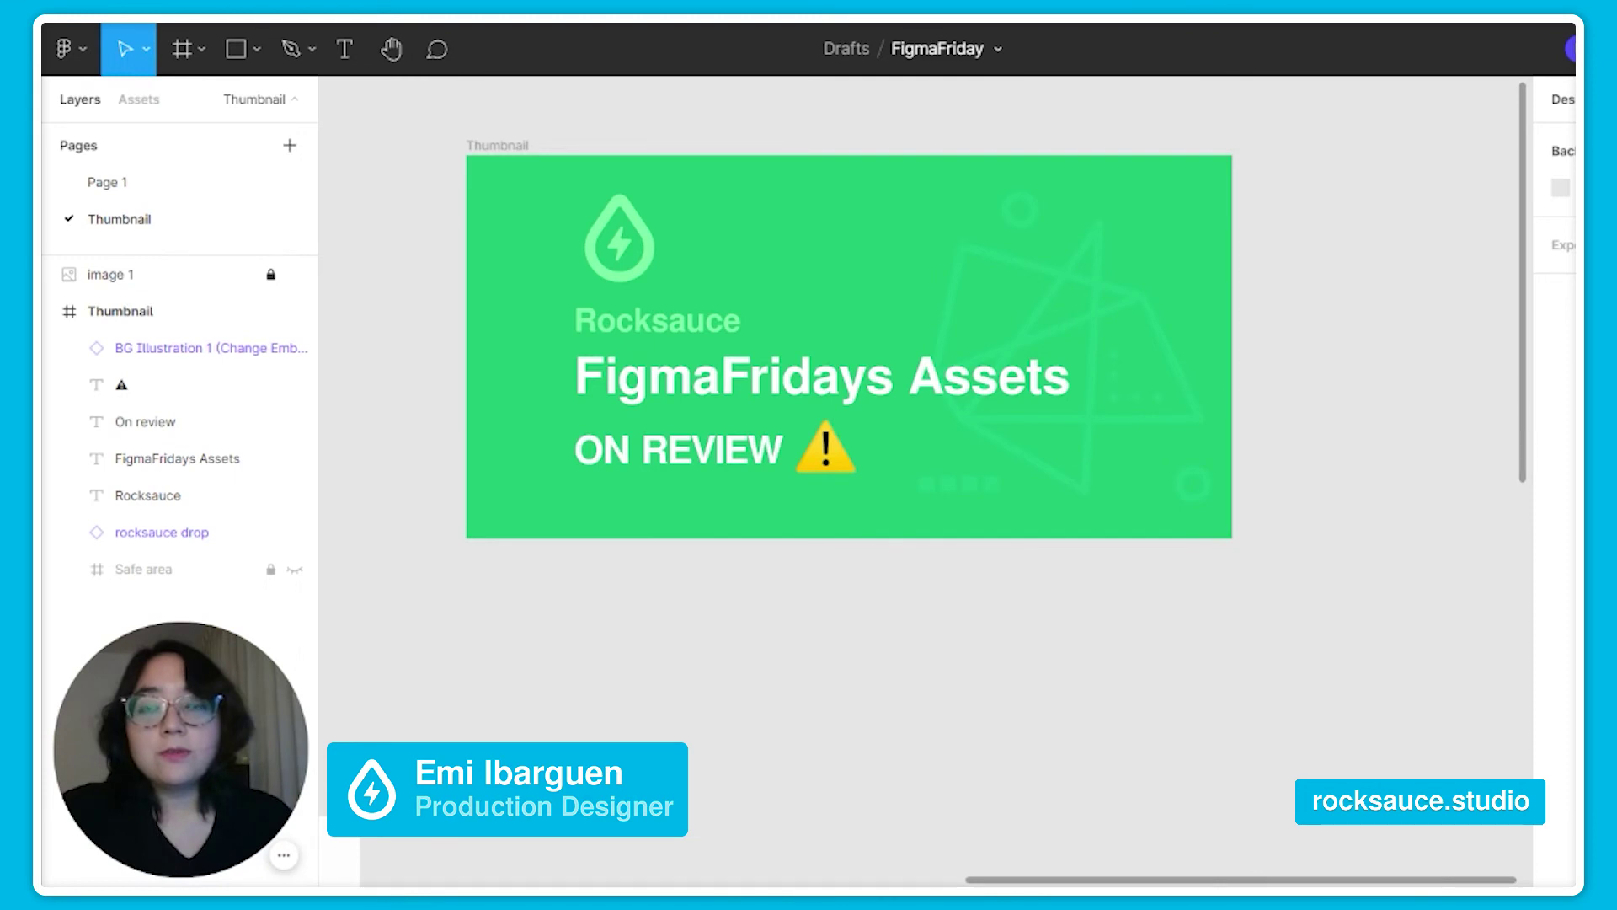
{"action": "right_click", "coordinate": [857, 259]}
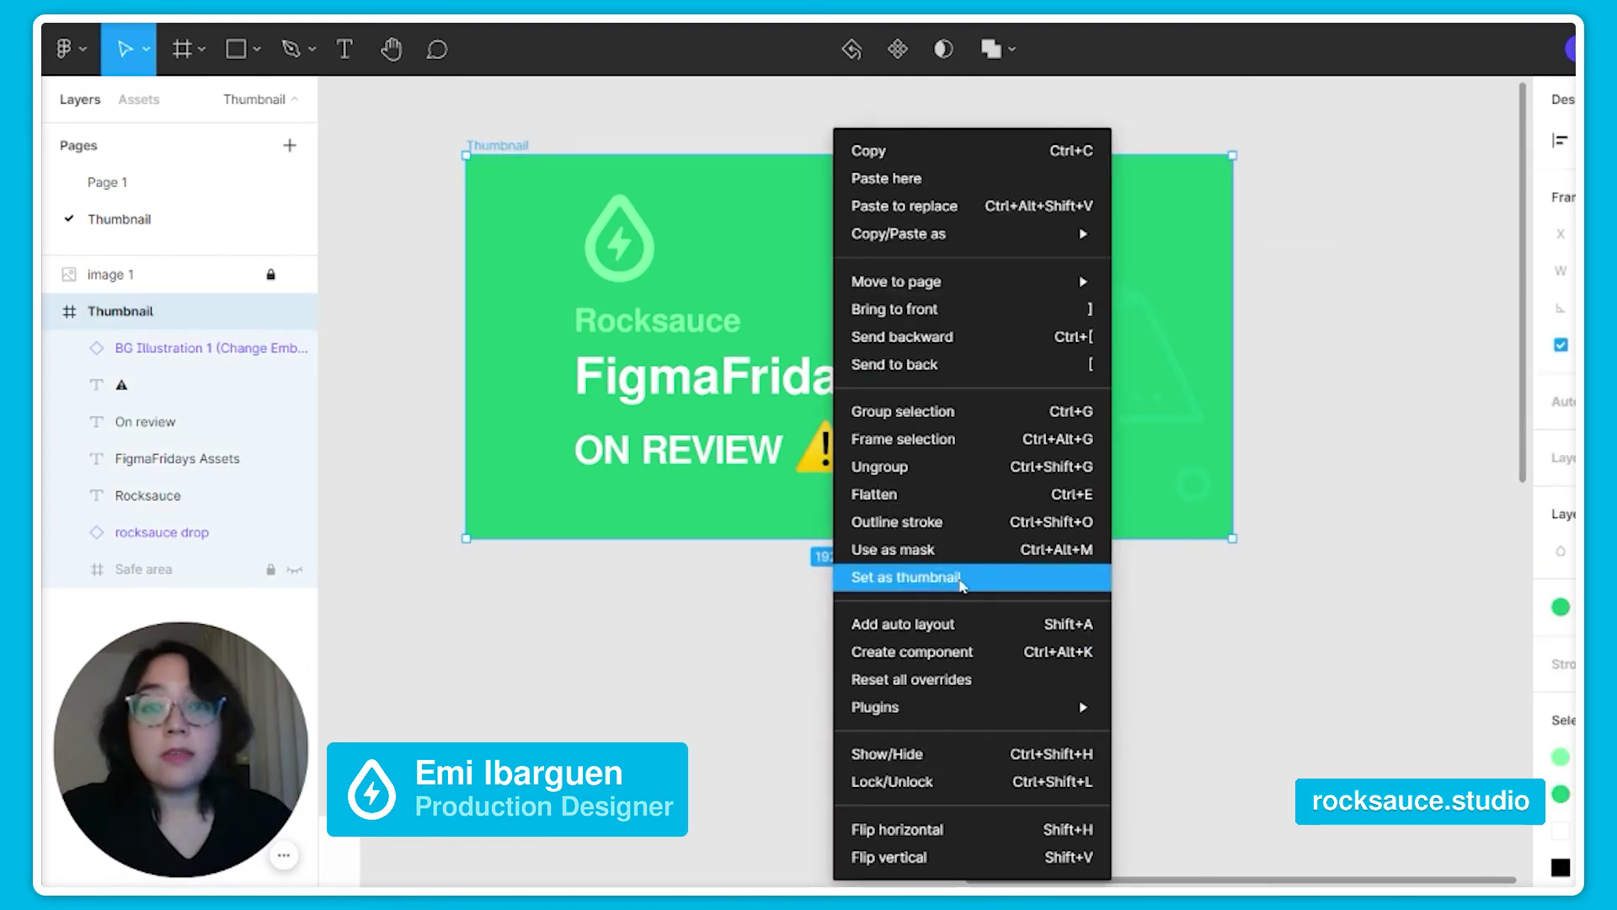
{"action": "left_click", "coordinate": [961, 581]}
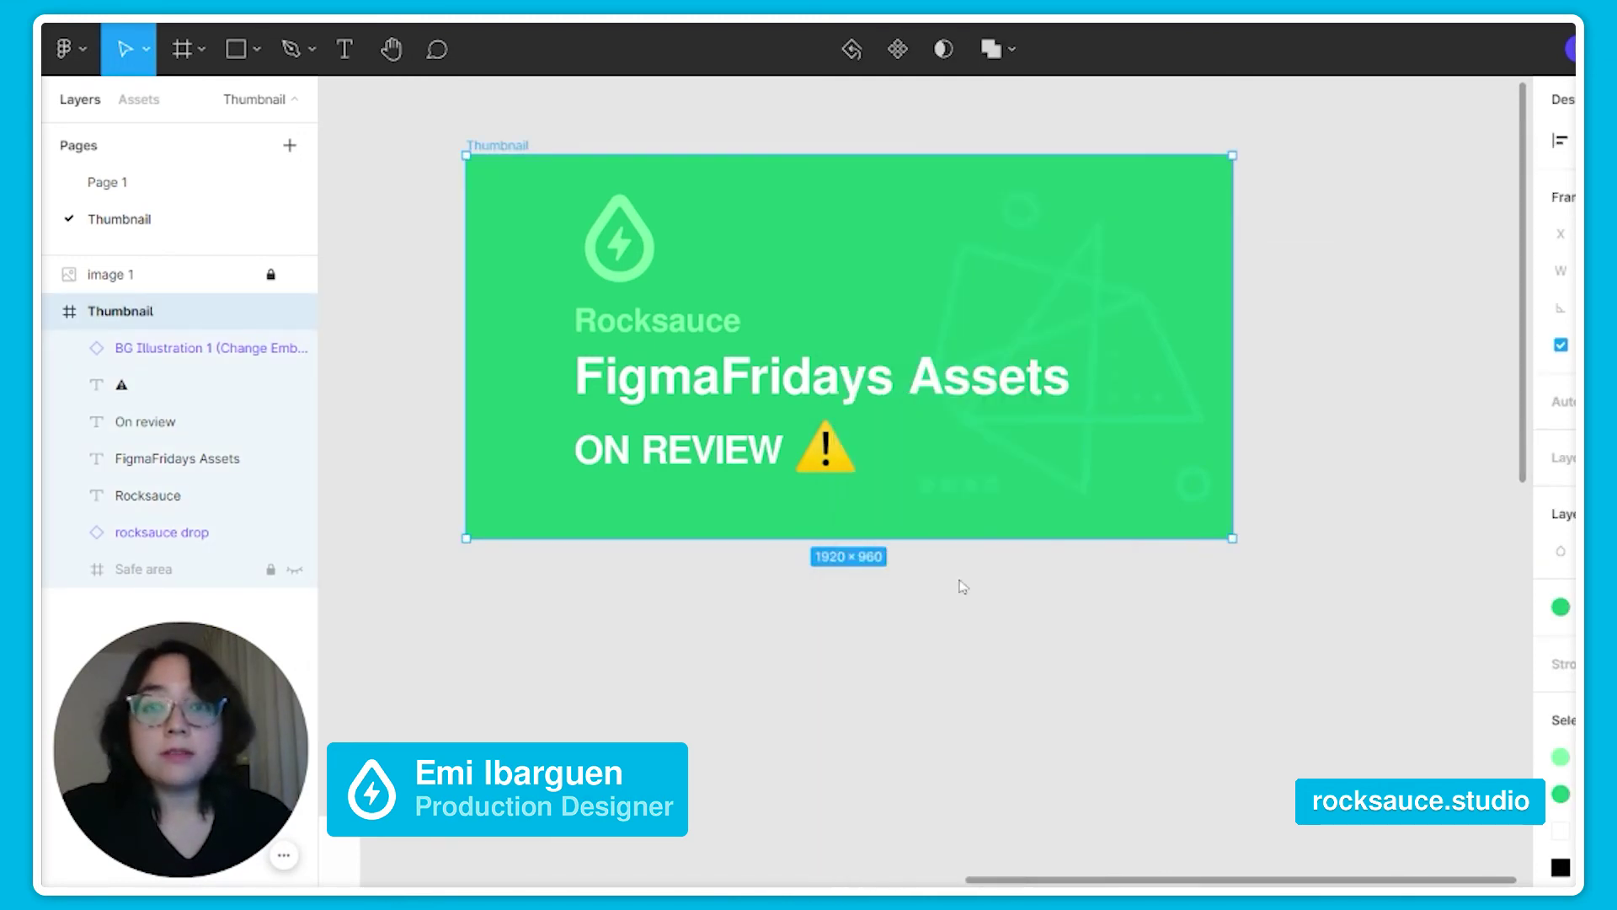
{"action": "left_click", "coordinate": [1146, 621]}
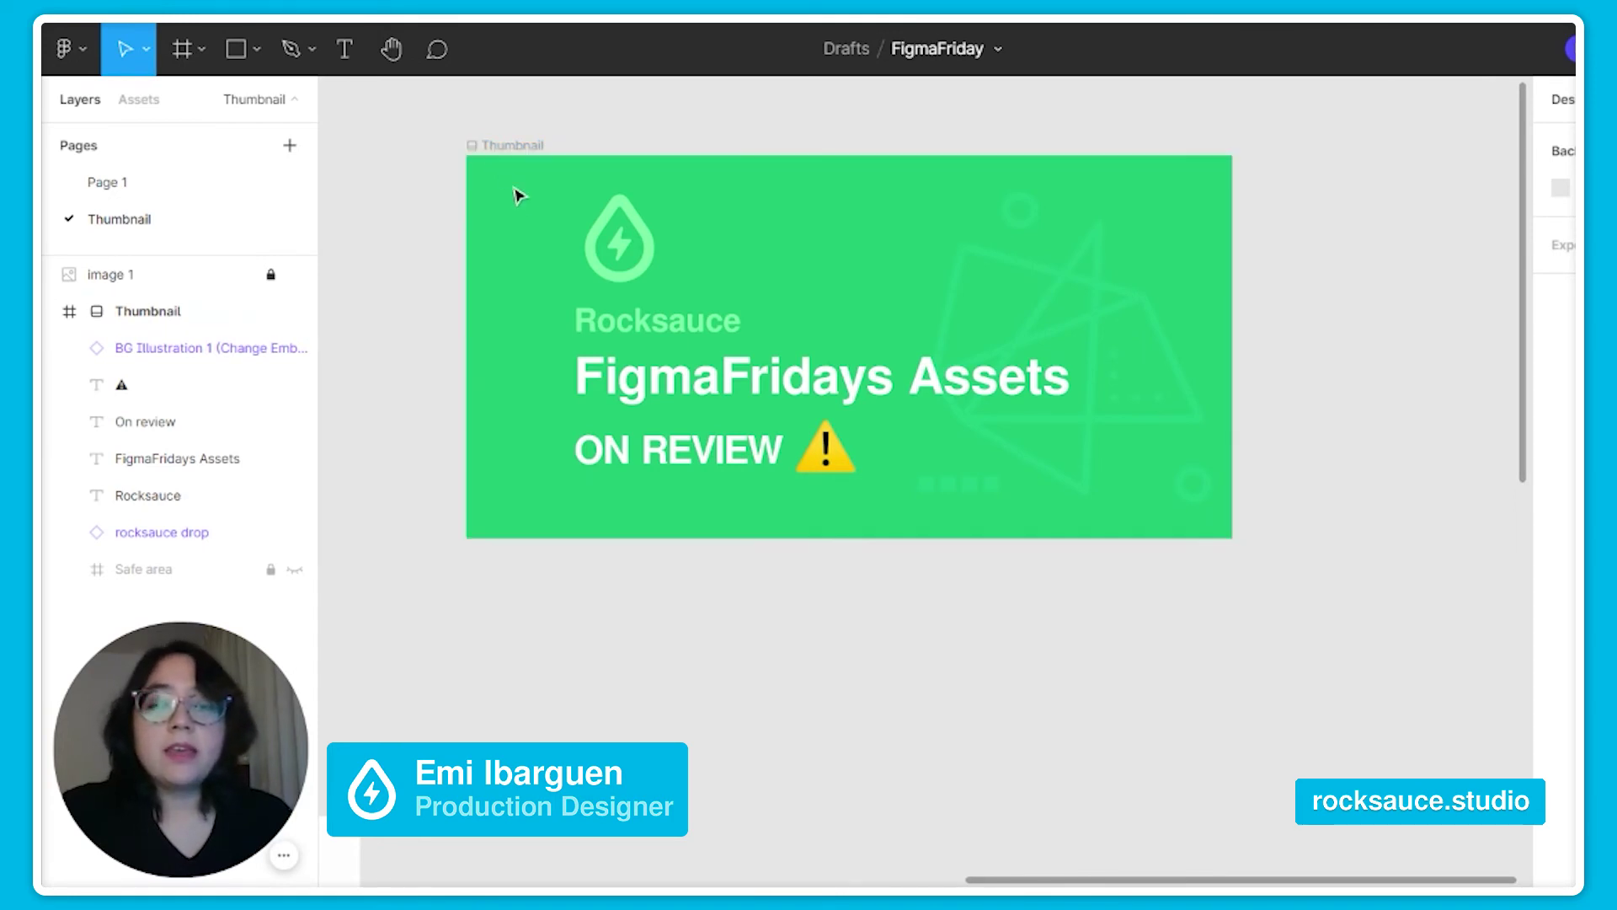
Step: Restore the file's default thumbnail from the Thumbnail frame
{"action": "right_click", "coordinate": [835, 227]}
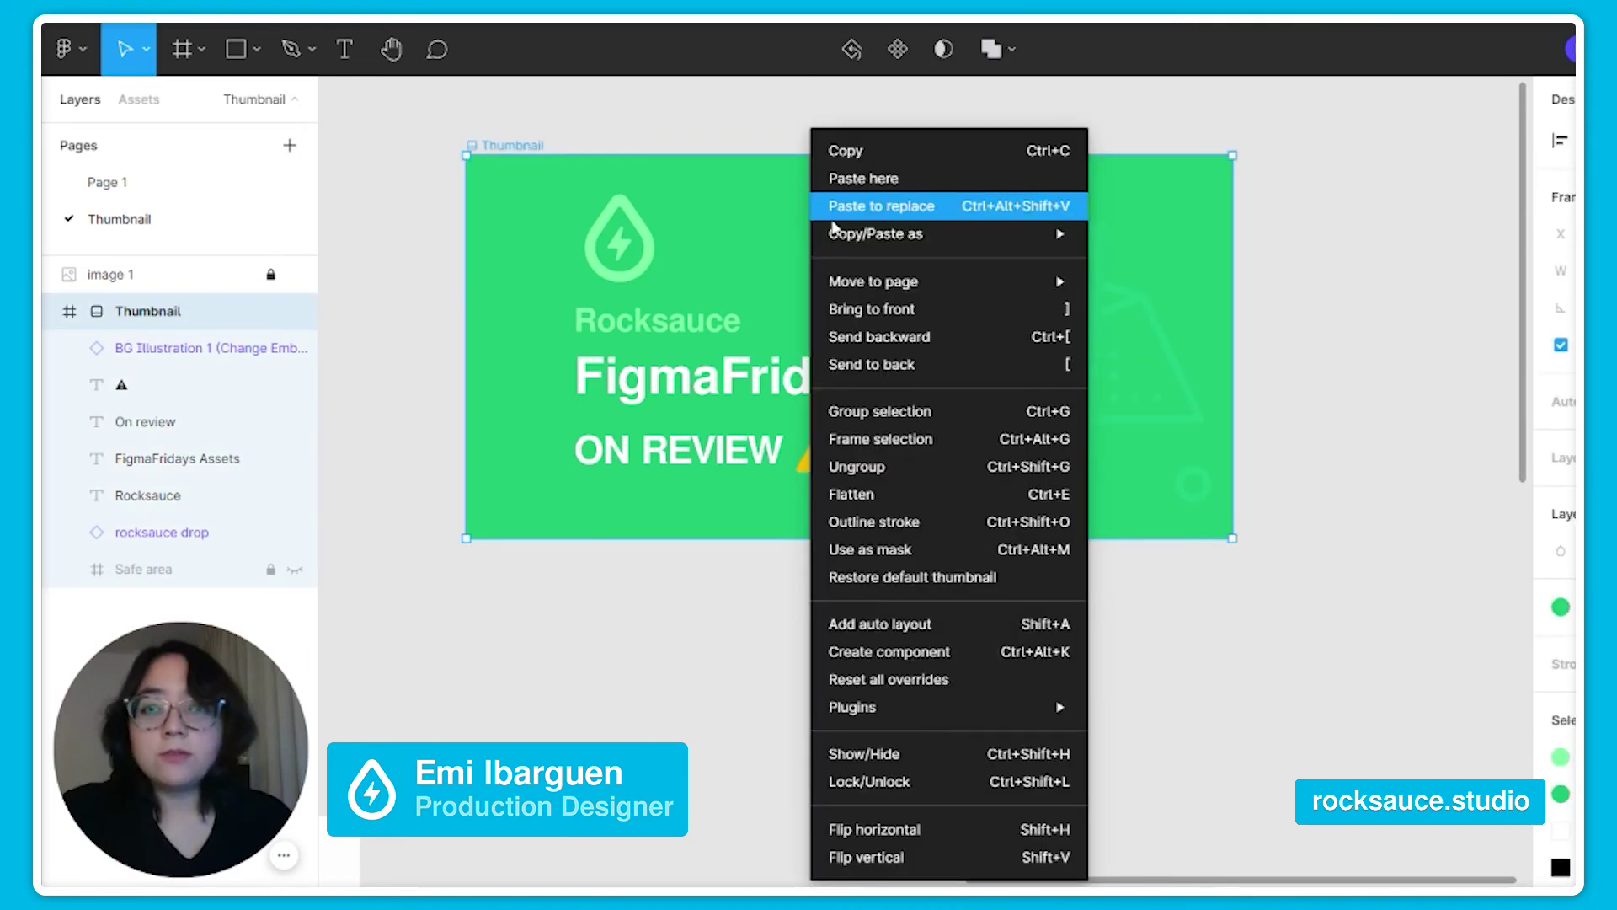
{"action": "left_click", "coordinate": [923, 590]}
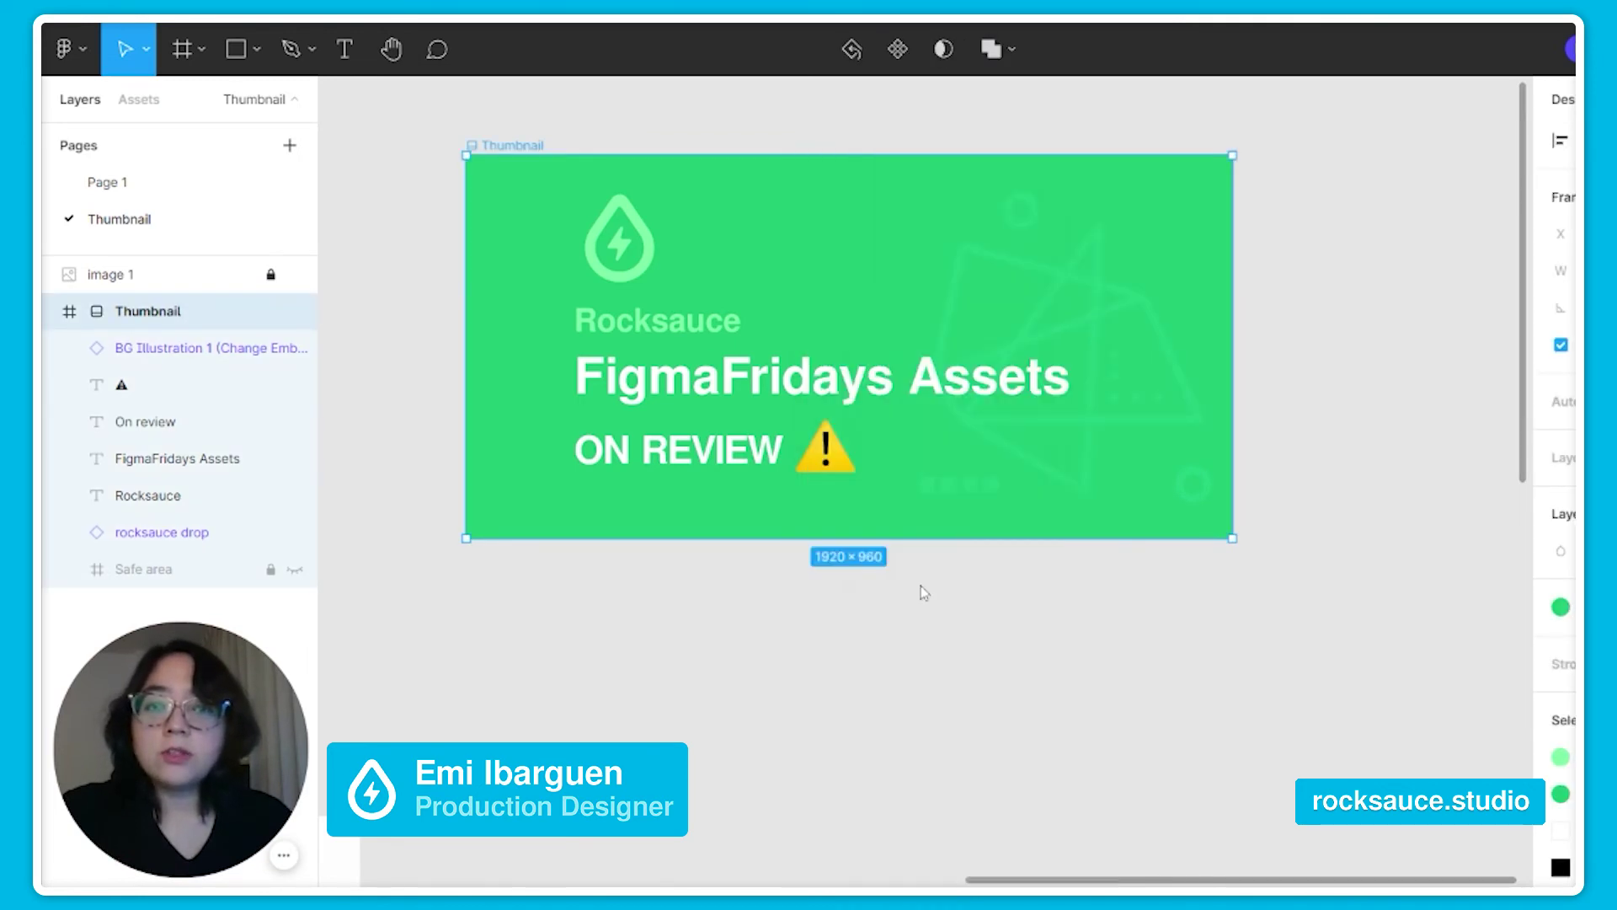